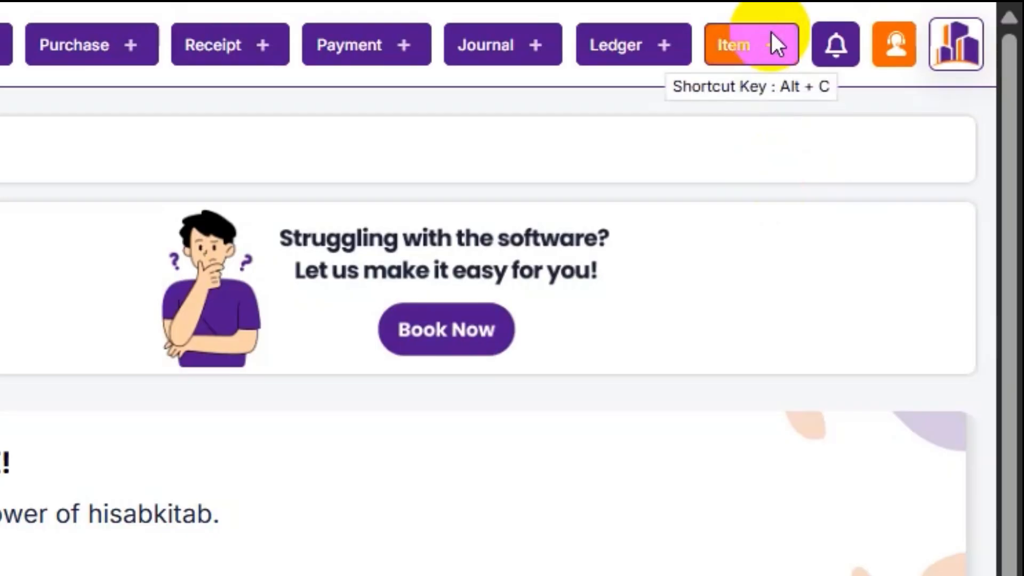
# - Open the Add Item form, which defaults to Default Group, PCS-PIECES and Goods
pyautogui.click(924, 16)
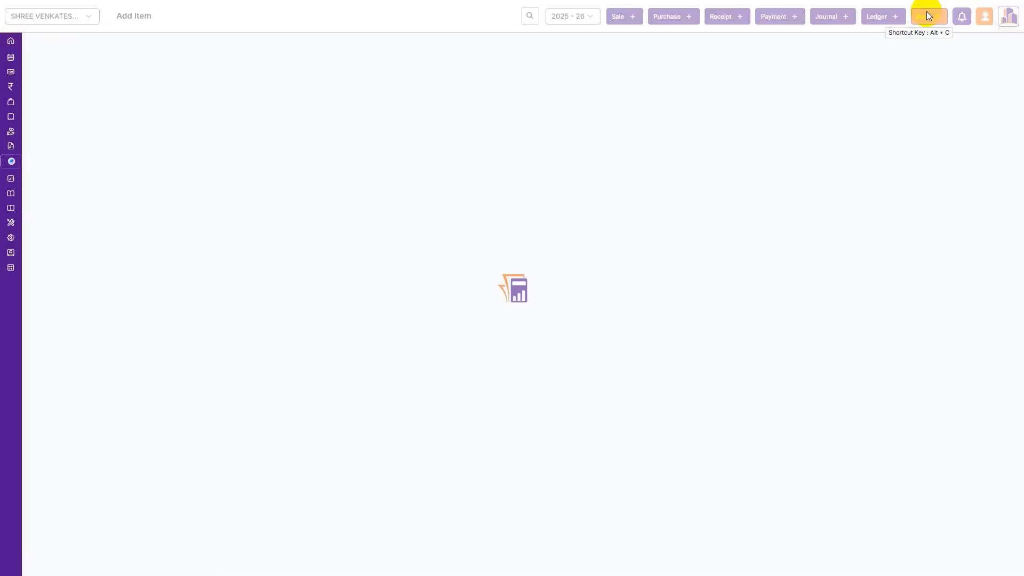
pyautogui.click(927, 15)
pyautogui.moveTo(926, 15); pyautogui.dragTo(872, 63)
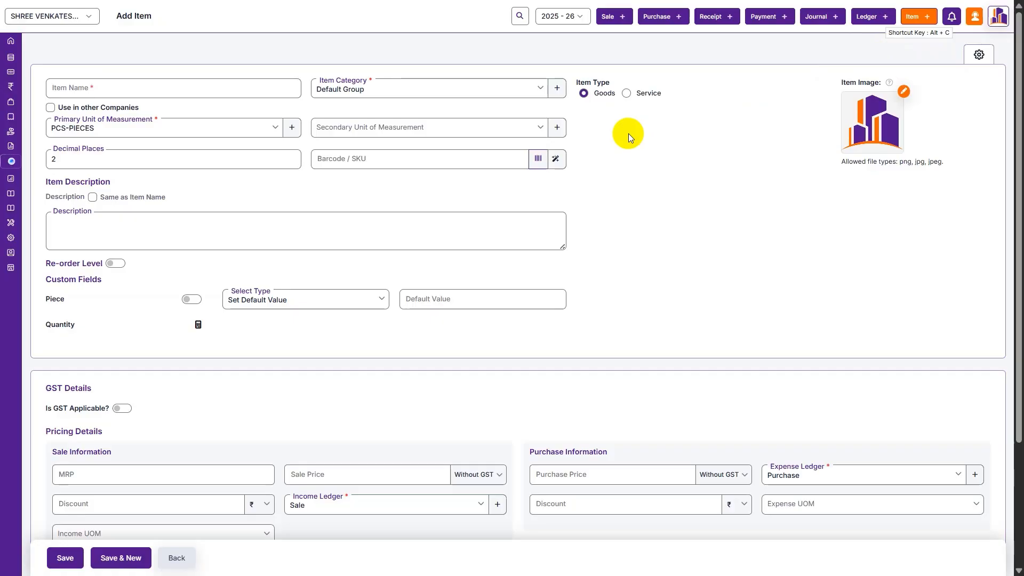
pyautogui.scroll(-2, 629, 133)
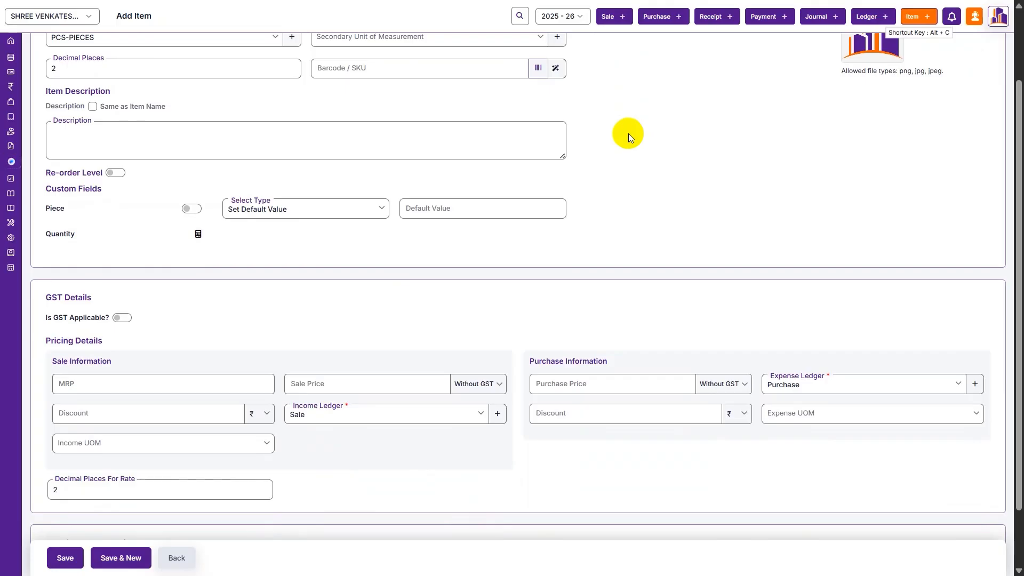
pyautogui.scroll(2, 628, 133)
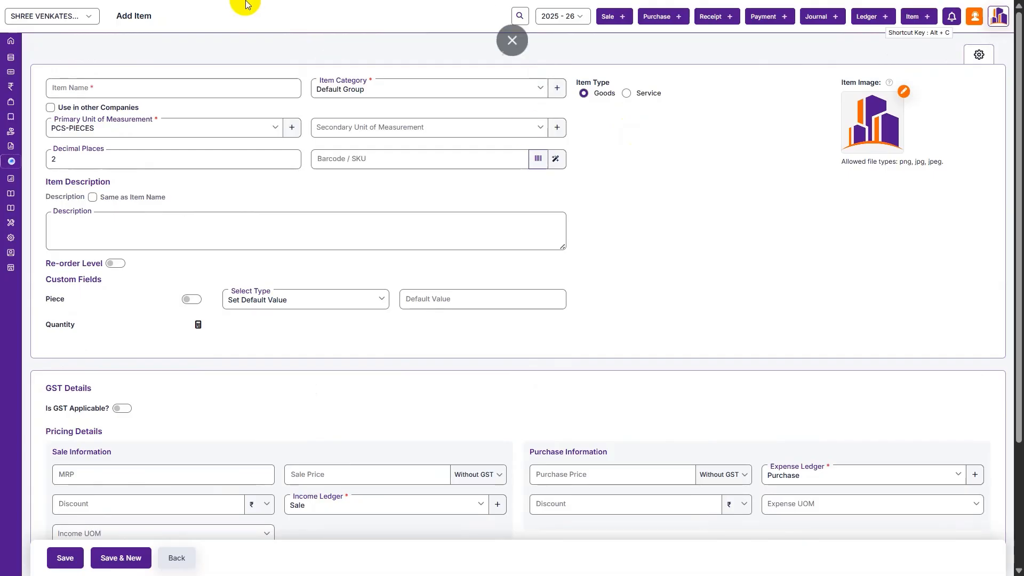
# - Name the item Shirt with secondary unit BOX-BOX at a 0.1 conversion rate
pyautogui.click(223, 96)
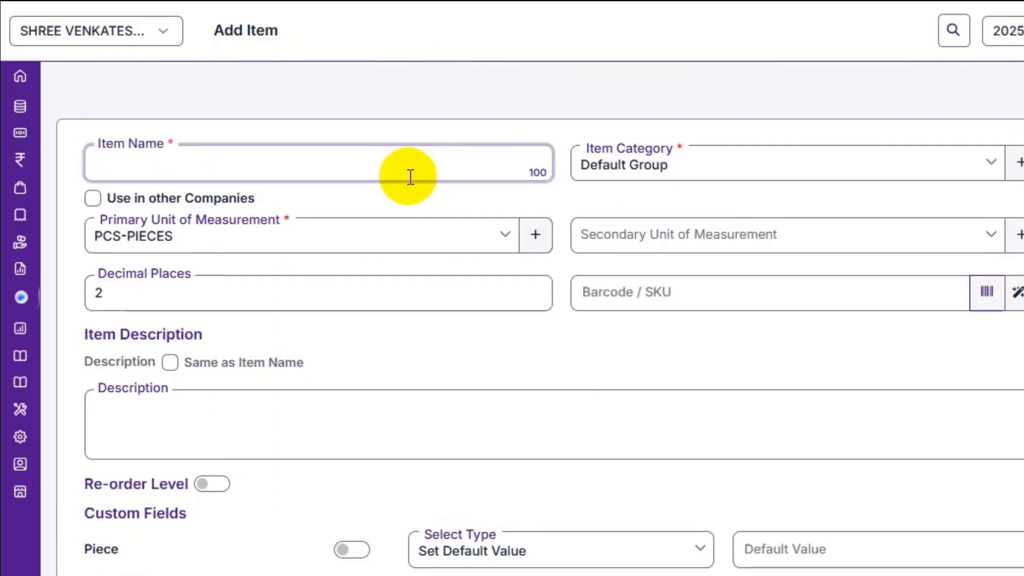
pyautogui.write('Shirt')
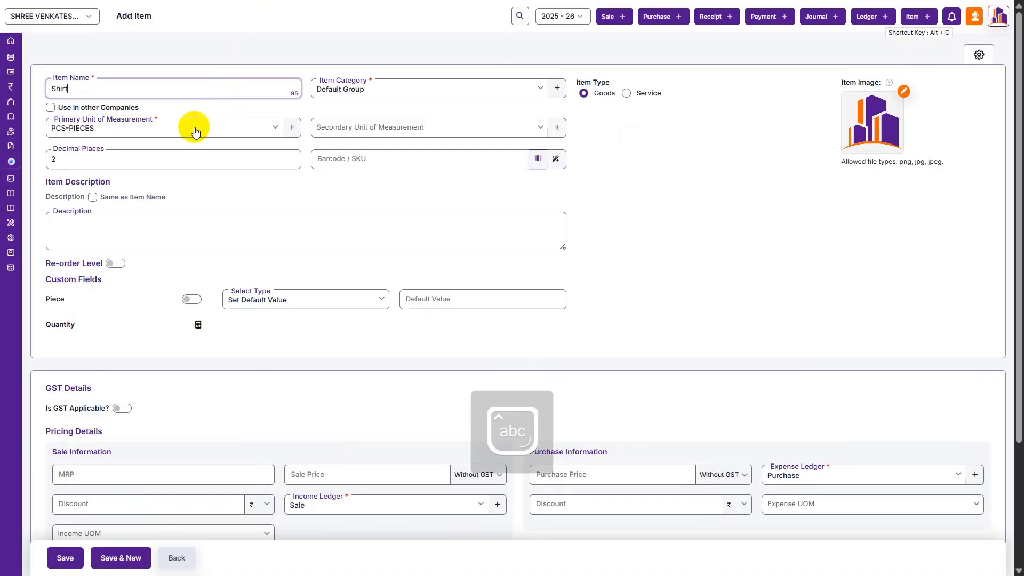
pyautogui.click(348, 136)
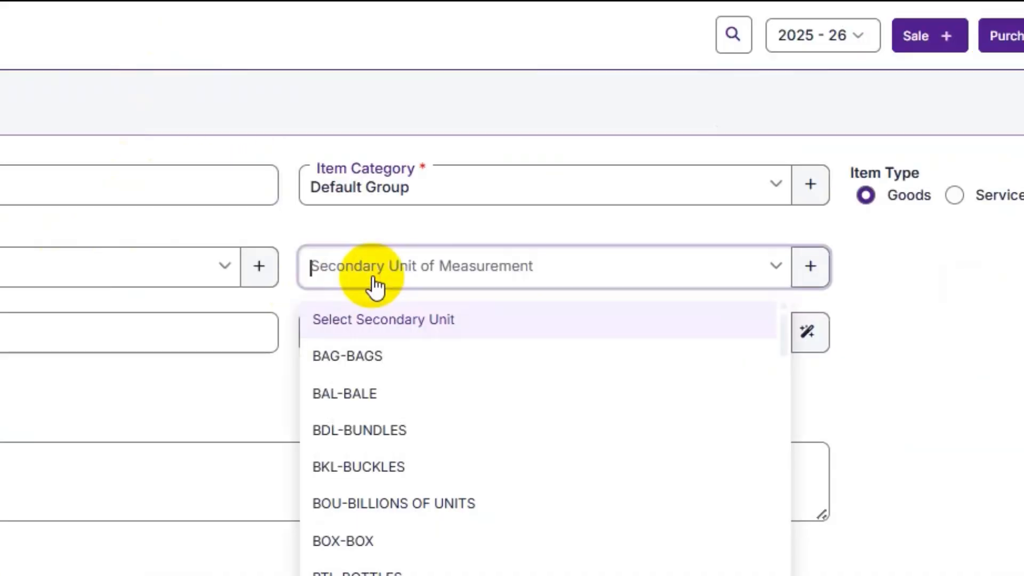
pyautogui.write('box')
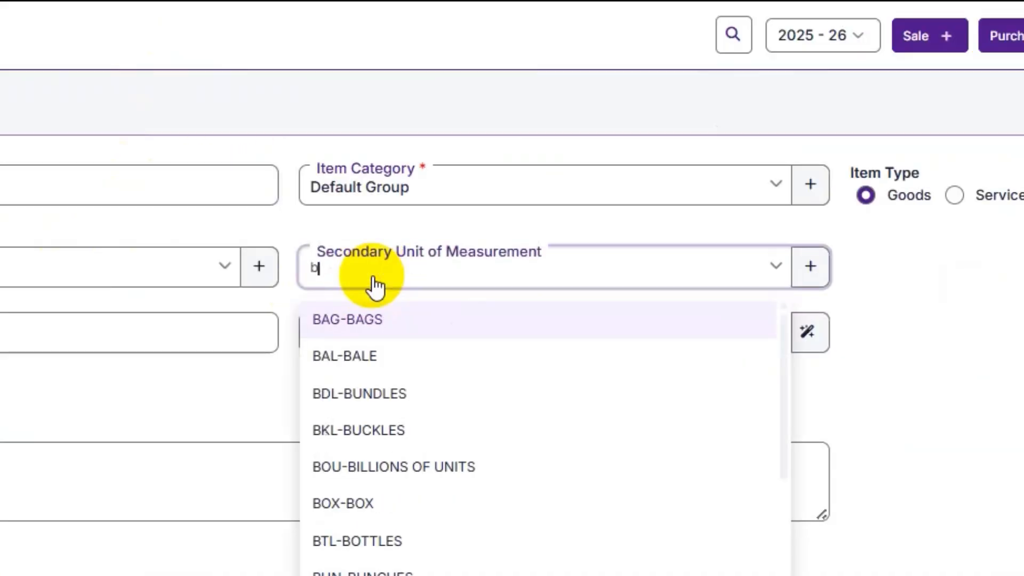
pyautogui.press('Return')
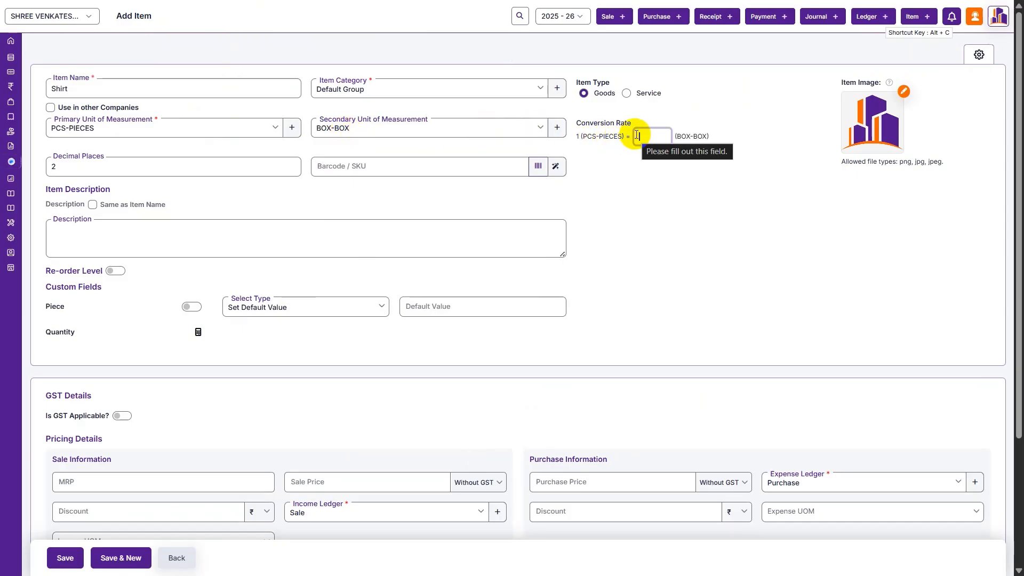
pyautogui.write('0.1')
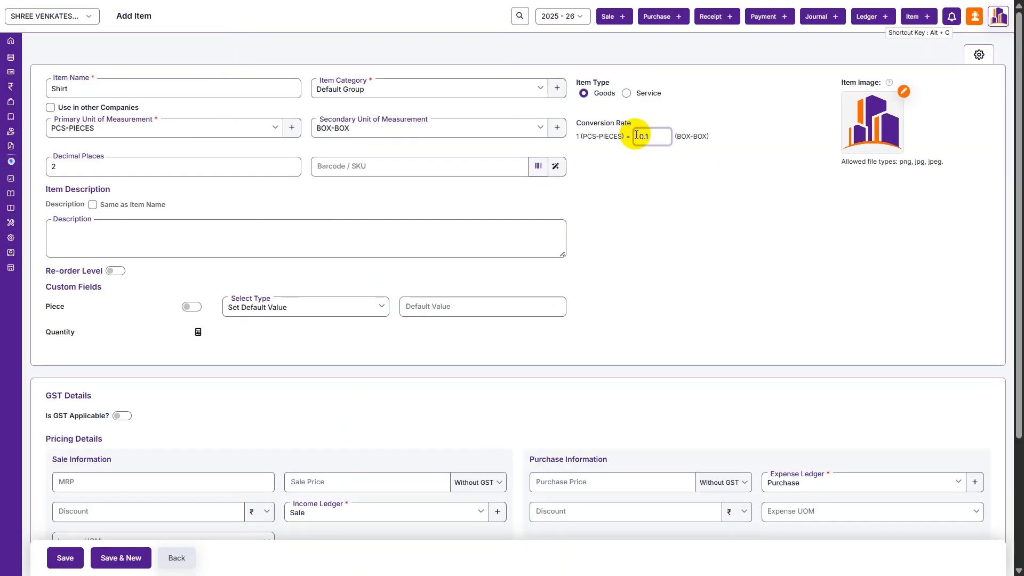
# - Switch on the Piece custom field for the item
pyautogui.scroll(-1, 457, 290)
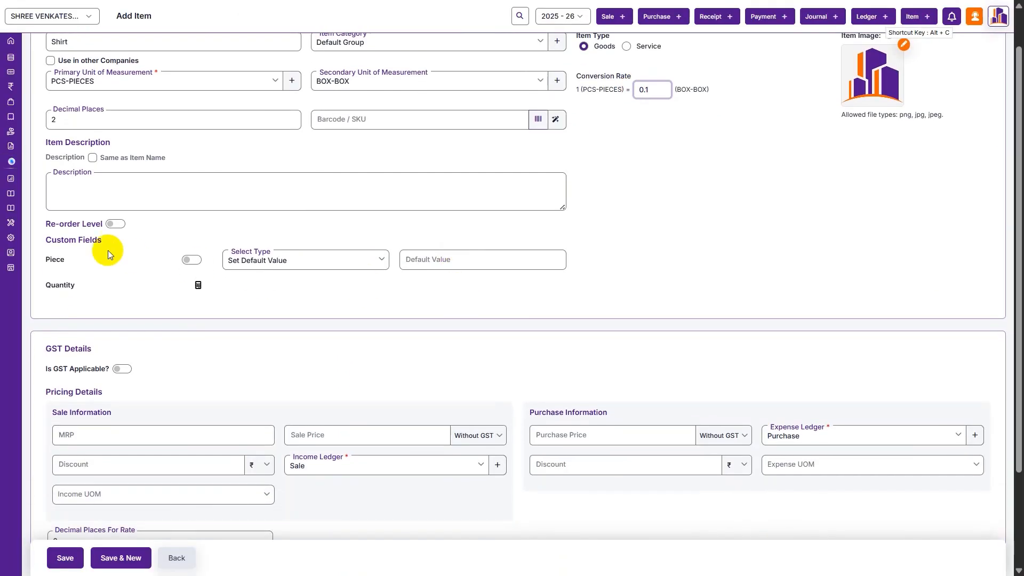
pyautogui.moveTo(64, 259); pyautogui.dragTo(50, 260)
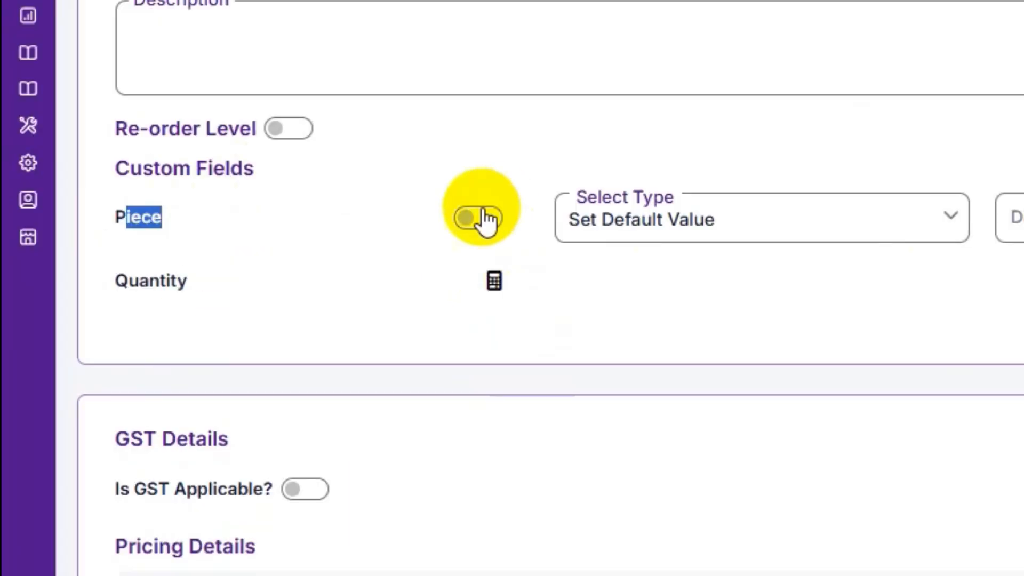
pyautogui.click(483, 219)
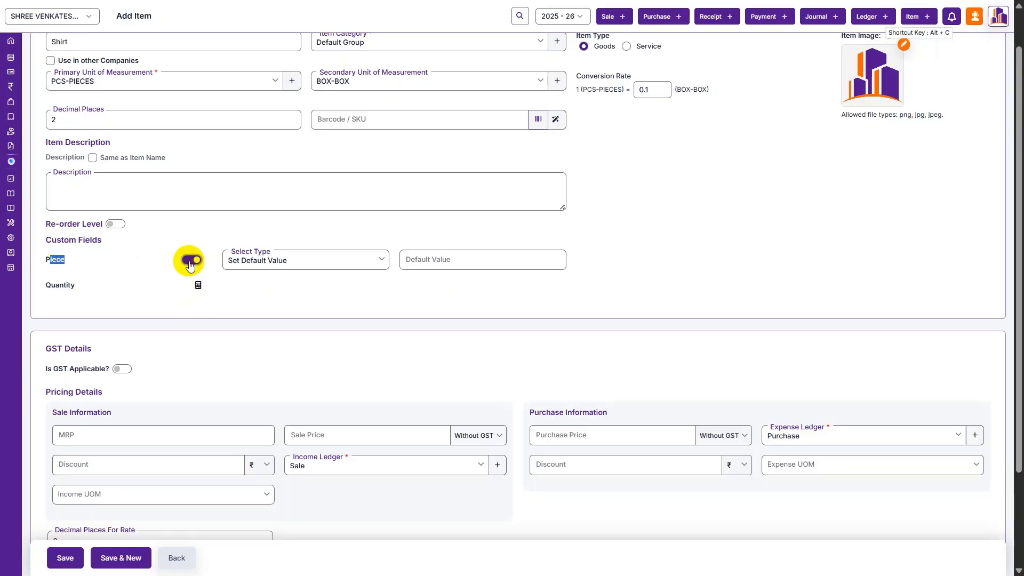
pyautogui.scroll(-3, 189, 264)
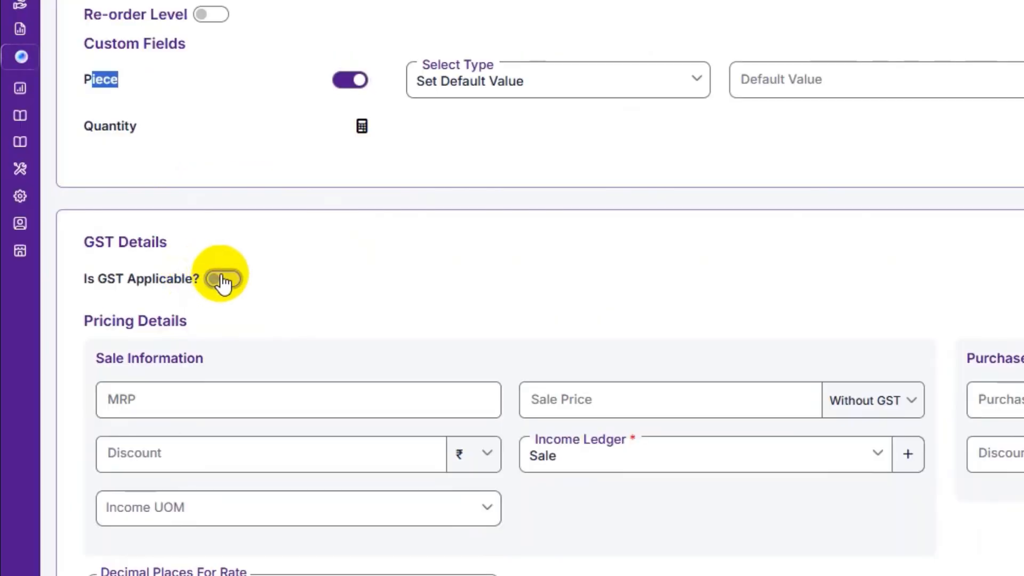
# - Make GST applicable at a 5% rate with HSN code 5407
pyautogui.click(222, 279)
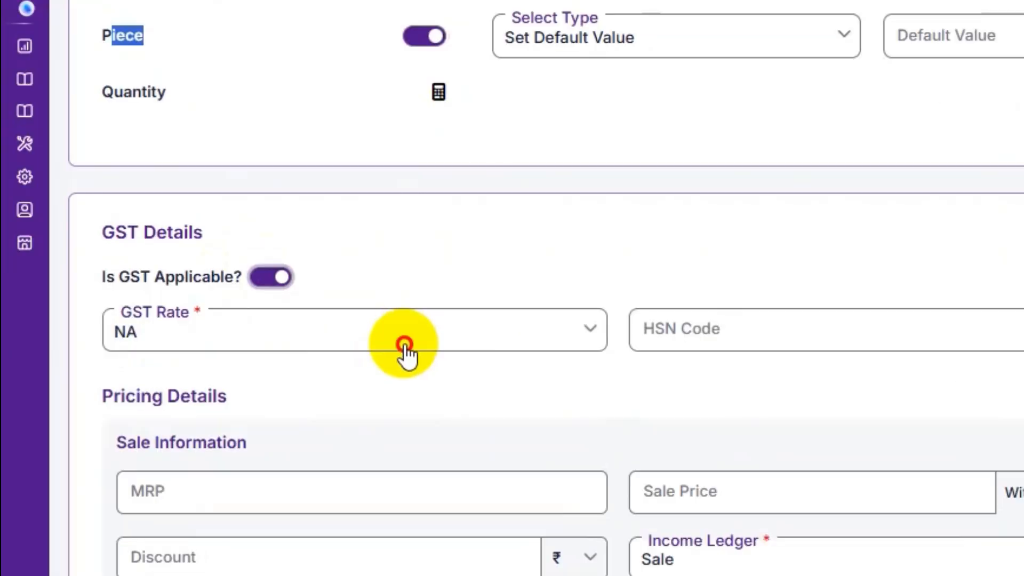
pyautogui.click(334, 341)
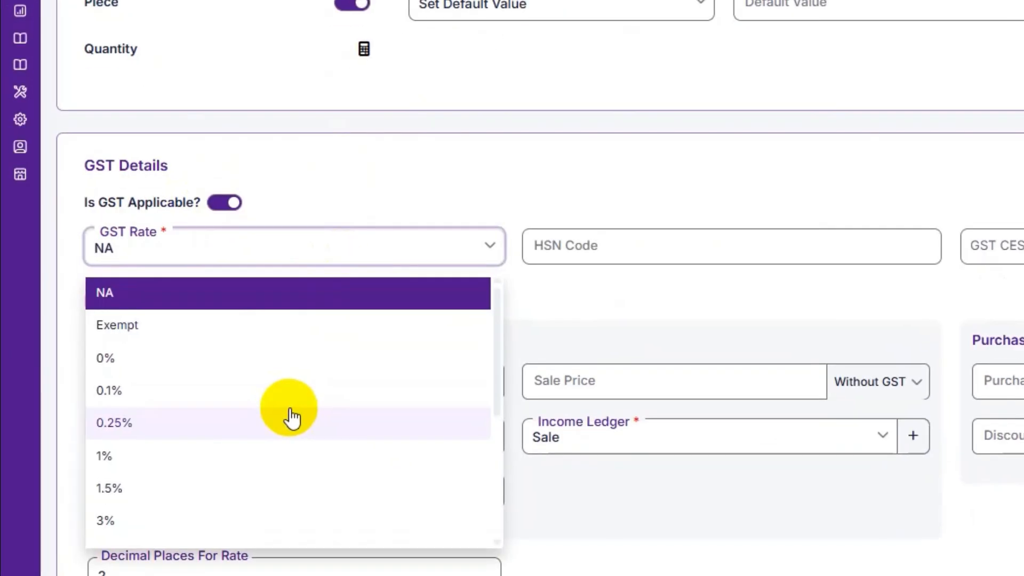
pyautogui.write('5')
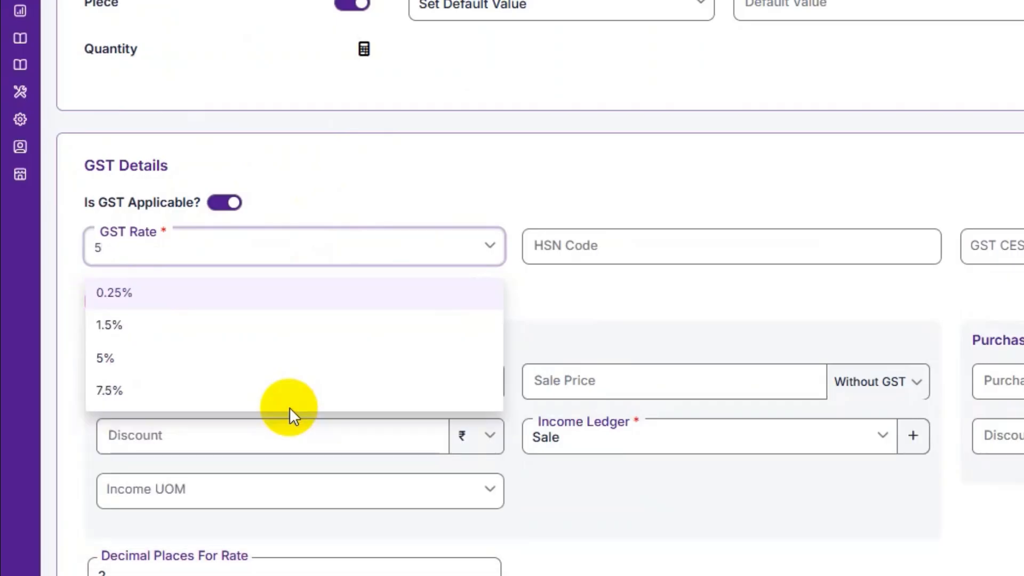
pyautogui.click(288, 356)
pyautogui.click(644, 247)
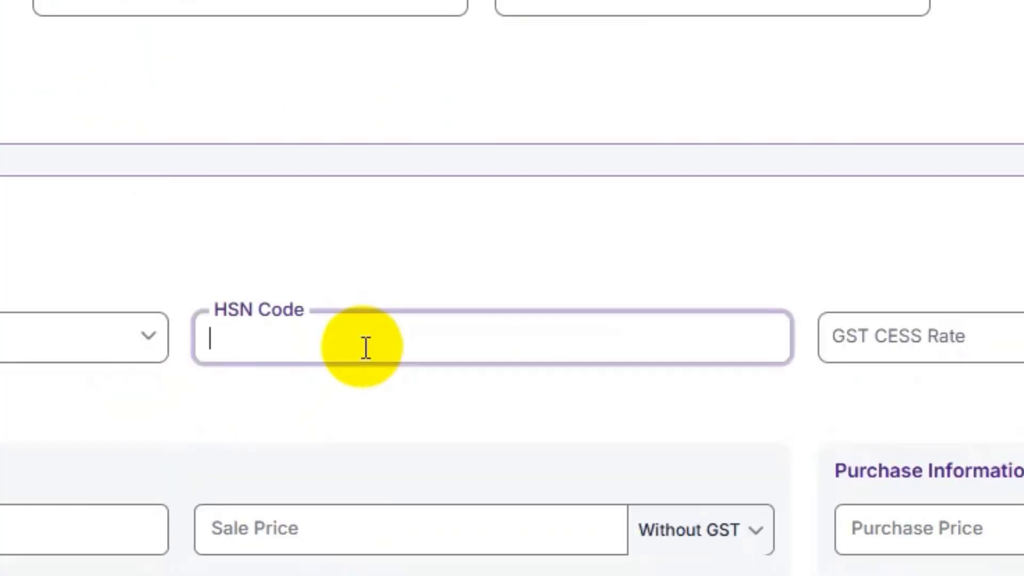
pyautogui.write('5407')
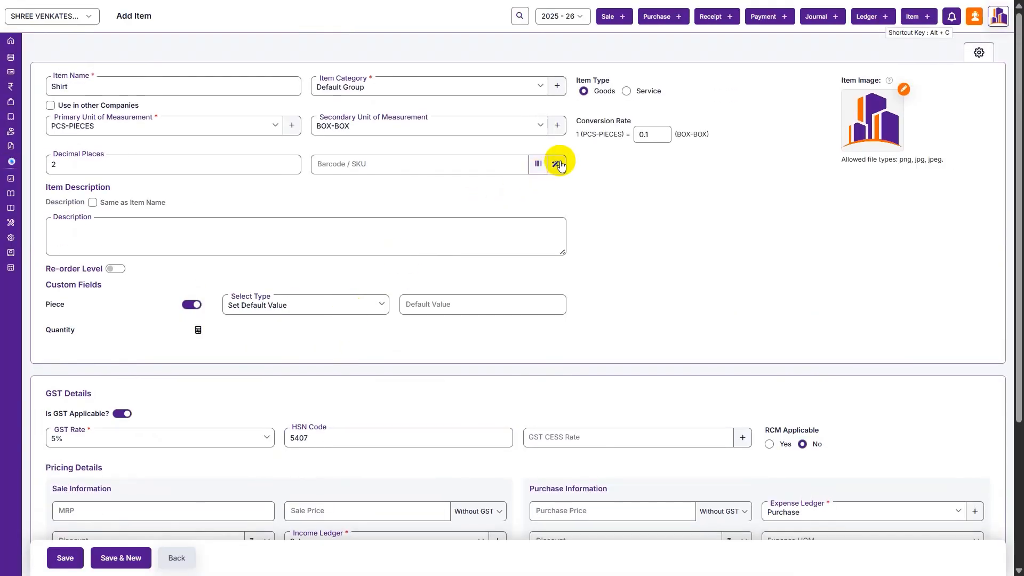
# - Generate a barcode, then replace it with the SKU shrt
pyautogui.click(559, 165)
pyautogui.click(444, 163)
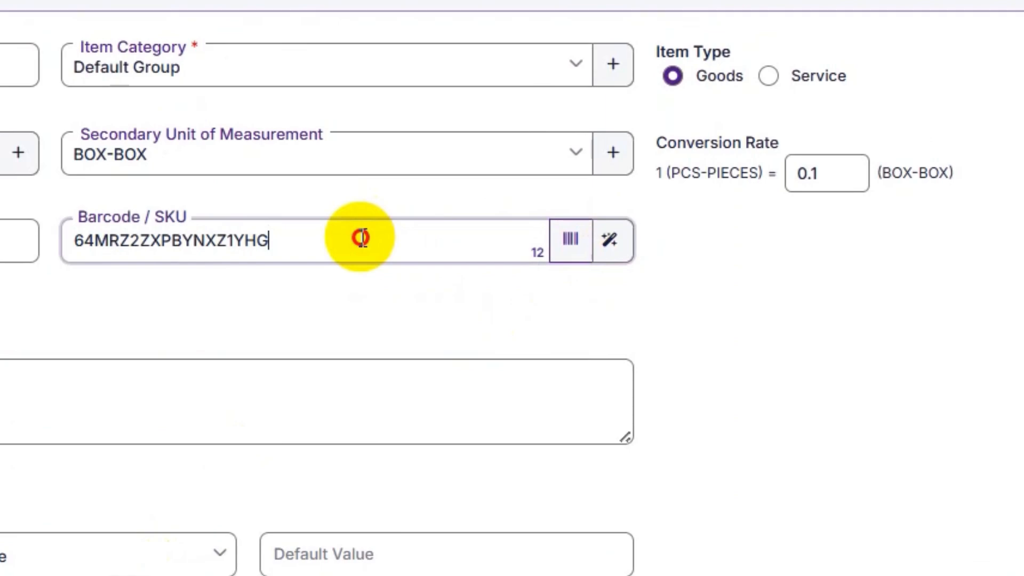
pyautogui.moveTo(361, 237); pyautogui.dragTo(0, 241)
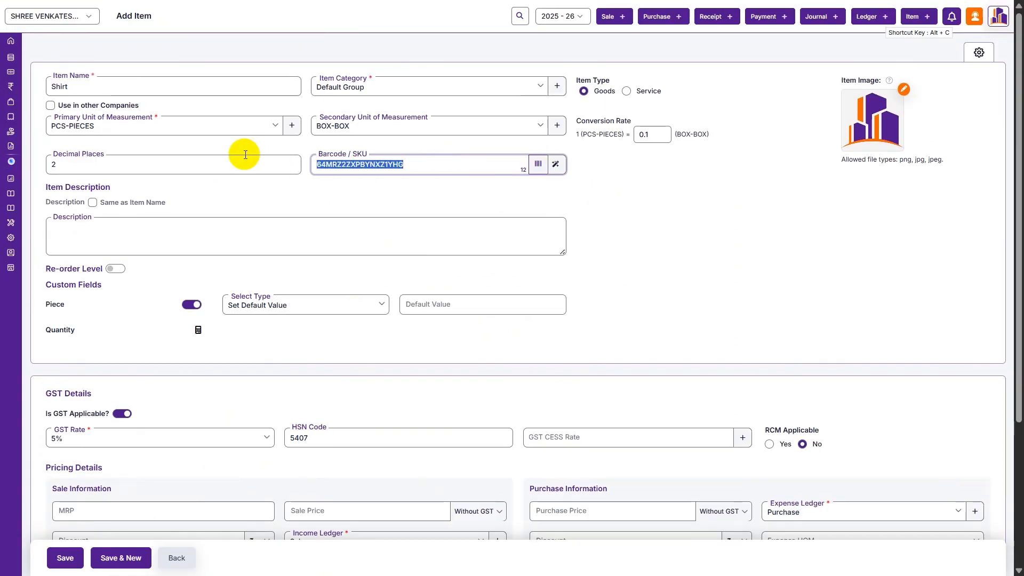
pyautogui.write('sh')
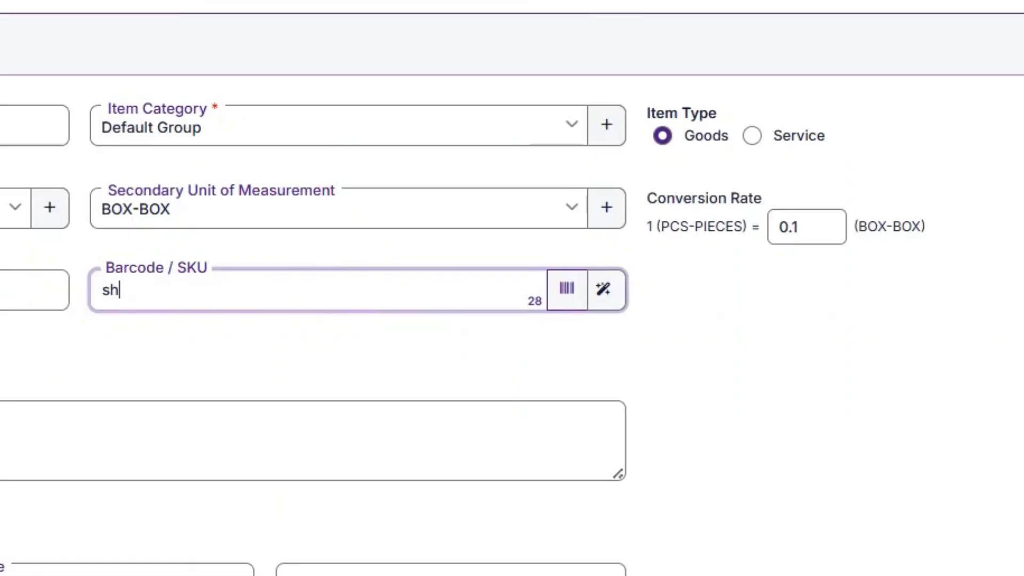
pyautogui.write('rt')
pyautogui.scroll(-5, 244, 154)
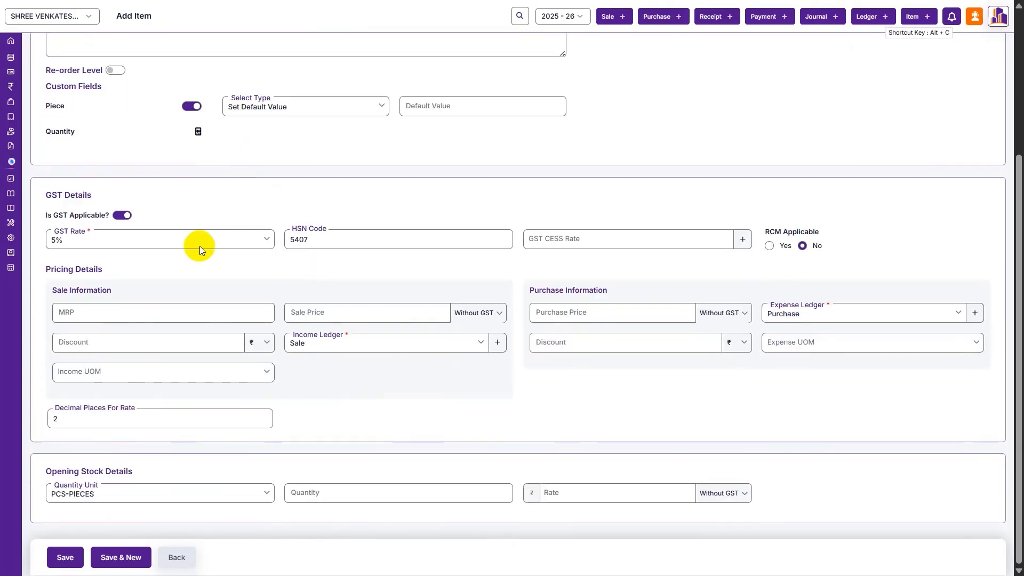
# - Set MRP 1500, sale price 1200, and purchase price 1000 including GST
pyautogui.click(159, 314)
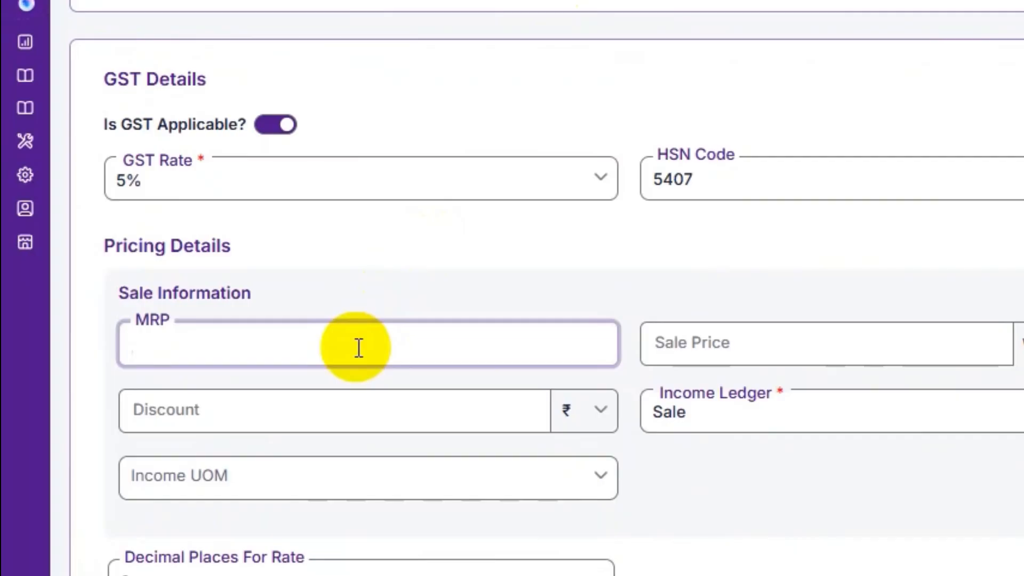
pyautogui.write('1500')
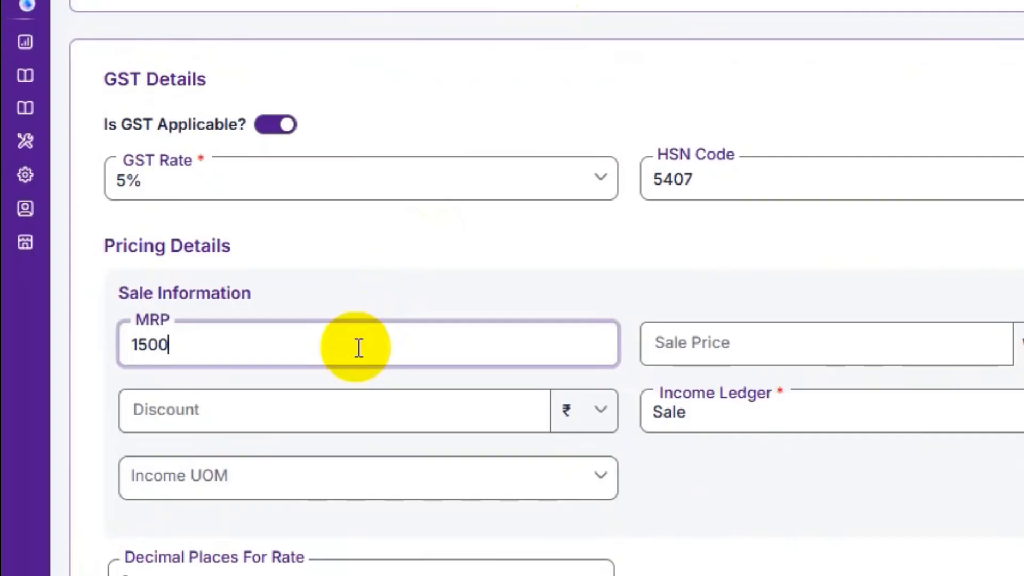
pyautogui.click(291, 312)
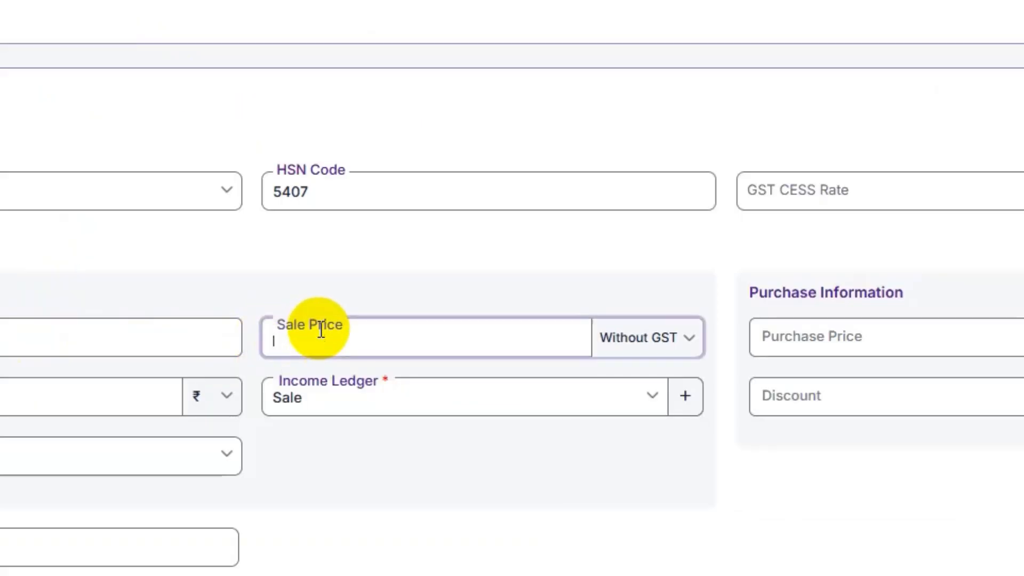
pyautogui.write('1200')
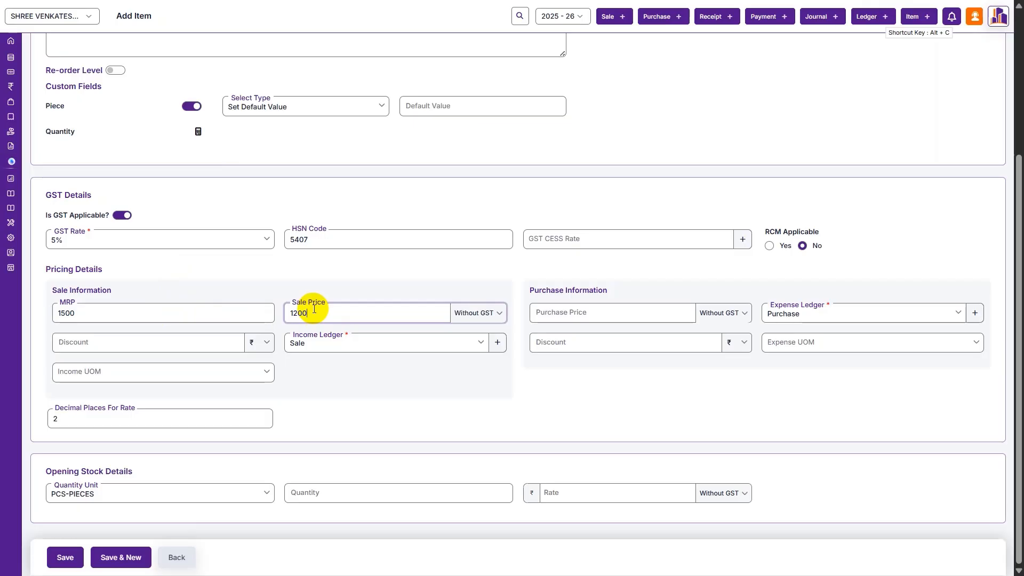
pyautogui.click(587, 313)
pyautogui.write('1000')
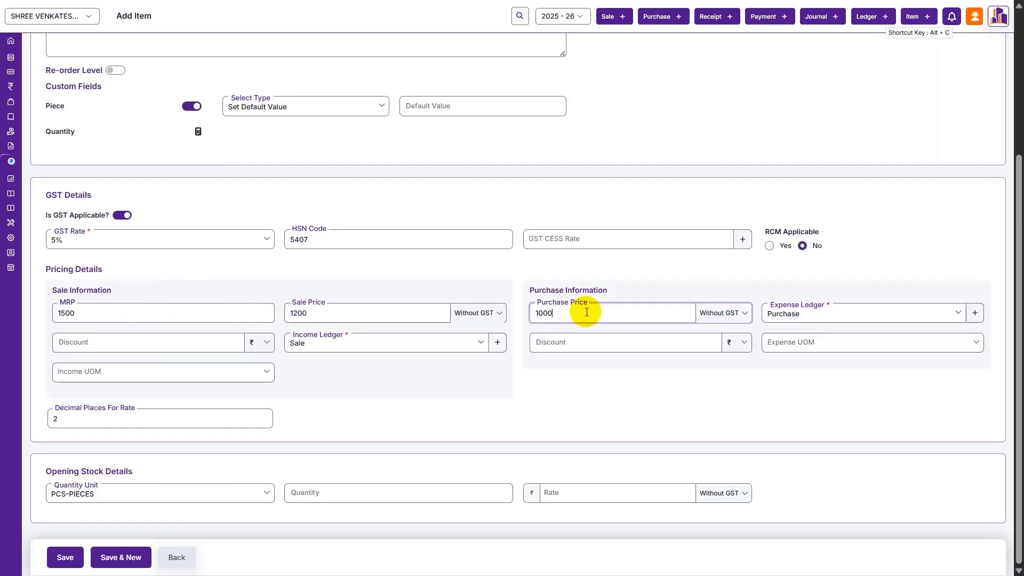
pyautogui.click(704, 314)
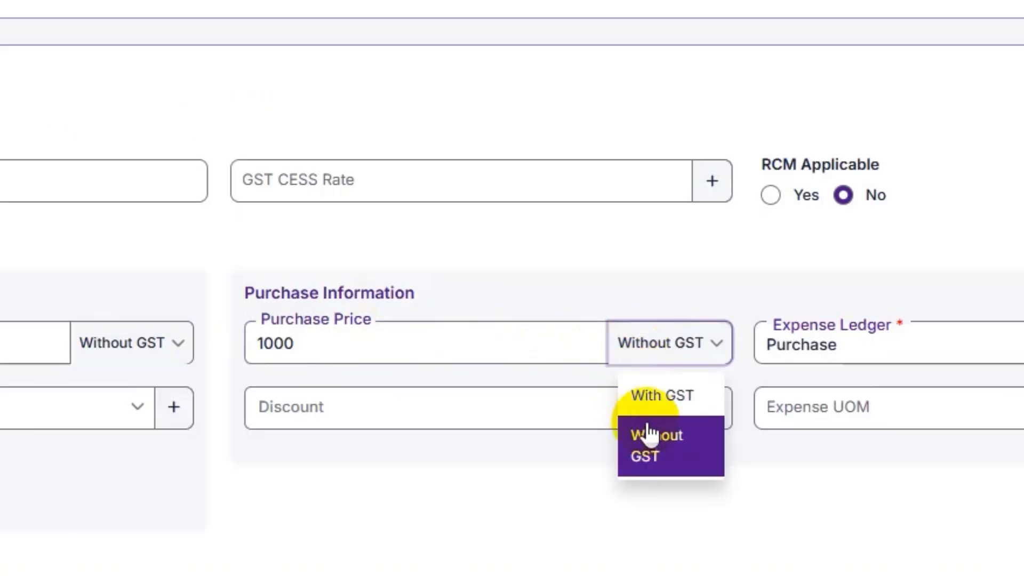
pyautogui.click(646, 397)
# - Set the expense unit to BOX-BOX and the income unit to PCS-PIECES
pyautogui.click(854, 411)
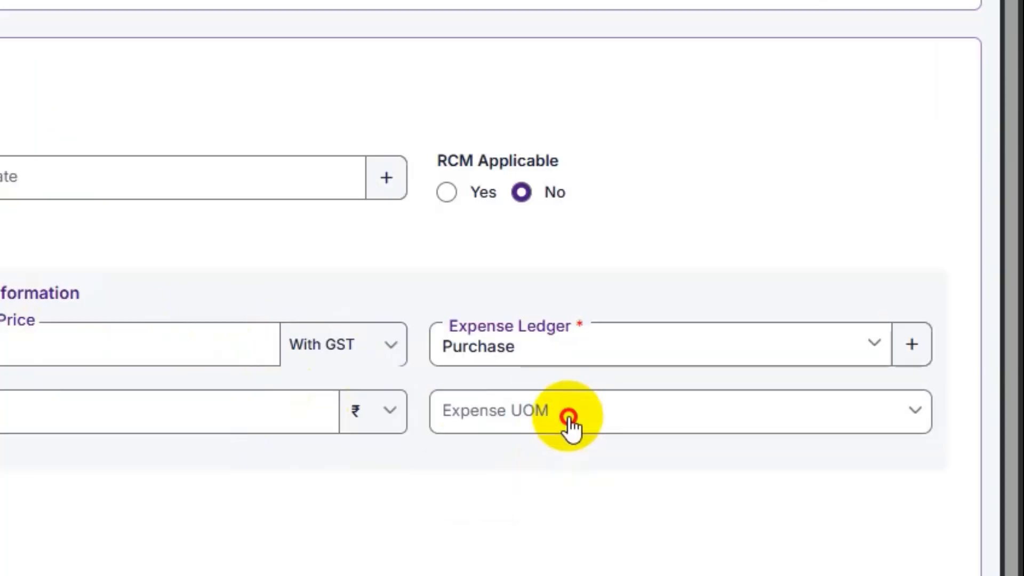
pyautogui.click(514, 507)
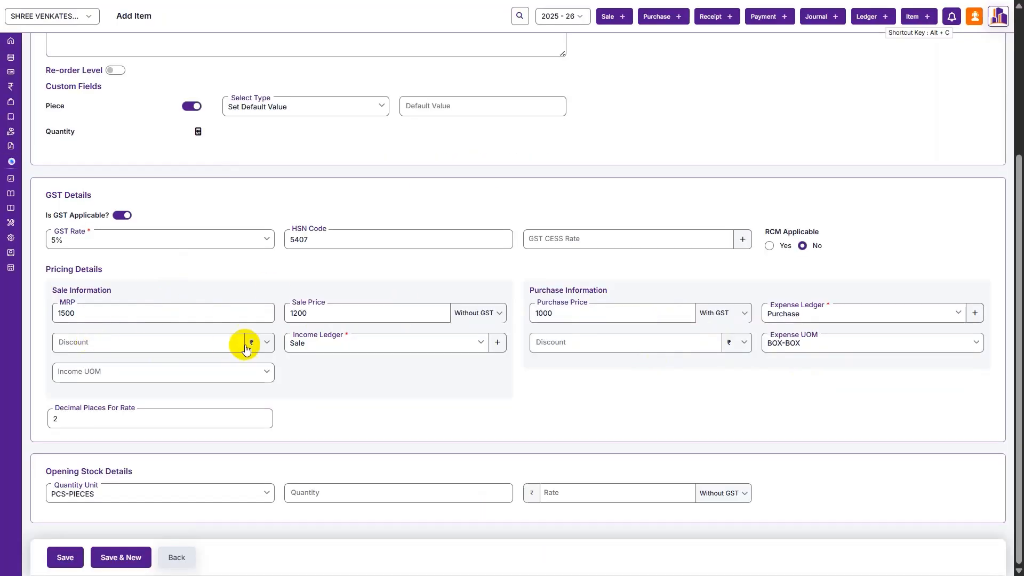
pyautogui.click(237, 377)
pyautogui.click(213, 393)
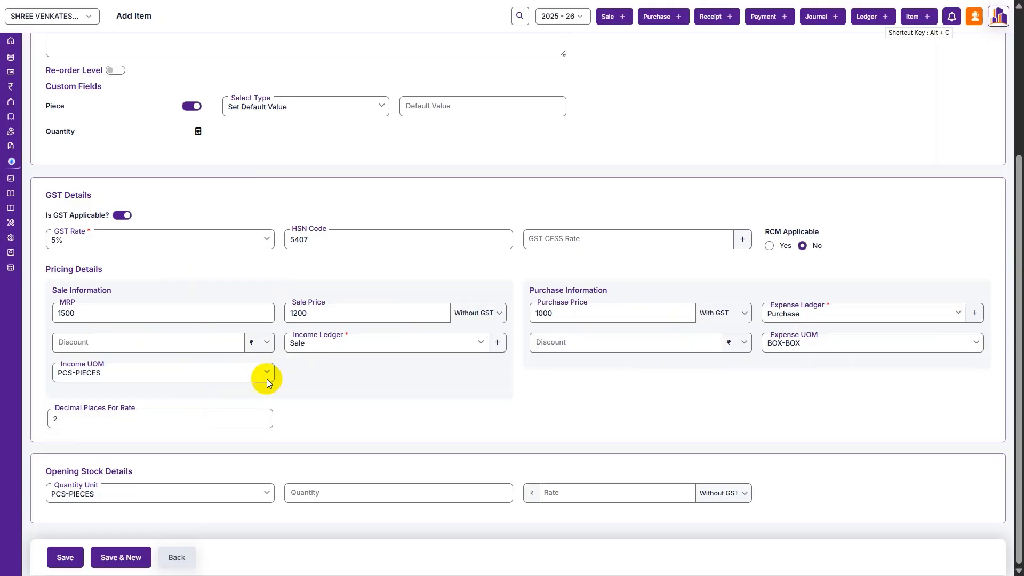
# - Add opening stock of 10 at rate 950 including GST, and save the item
pyautogui.click(313, 496)
pyautogui.write('10')
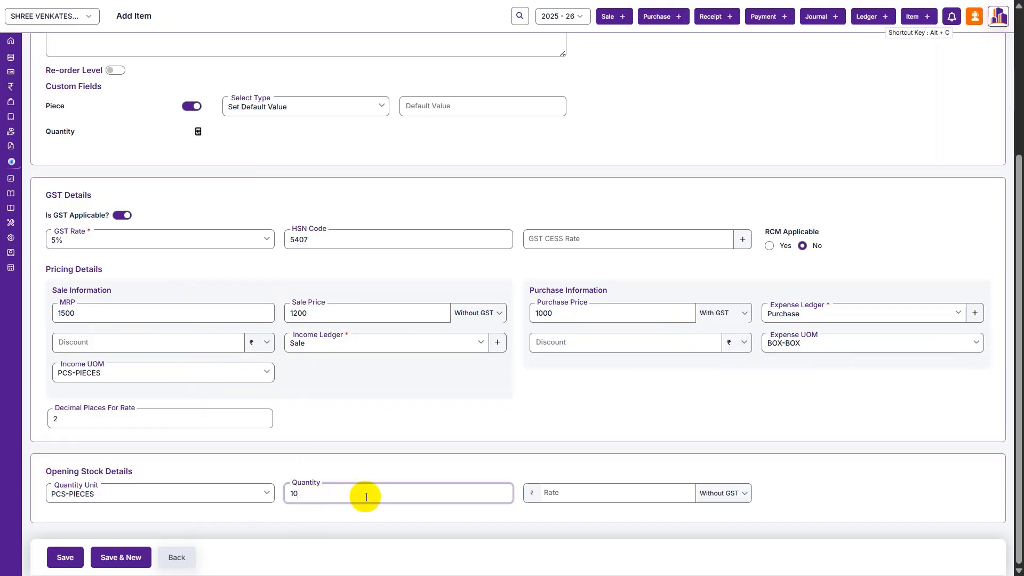
pyautogui.click(637, 423)
pyautogui.write('950')
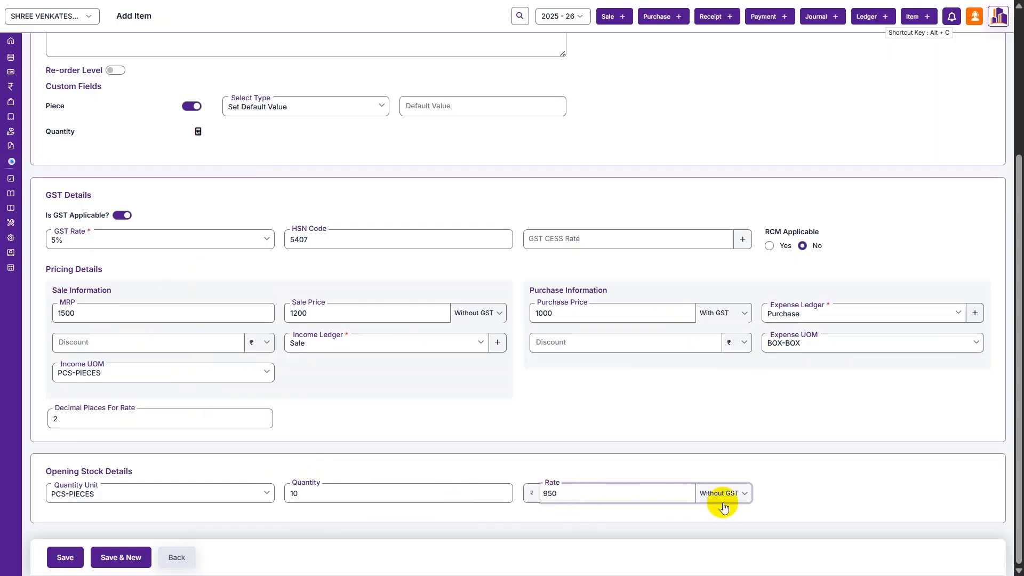
pyautogui.click(723, 501)
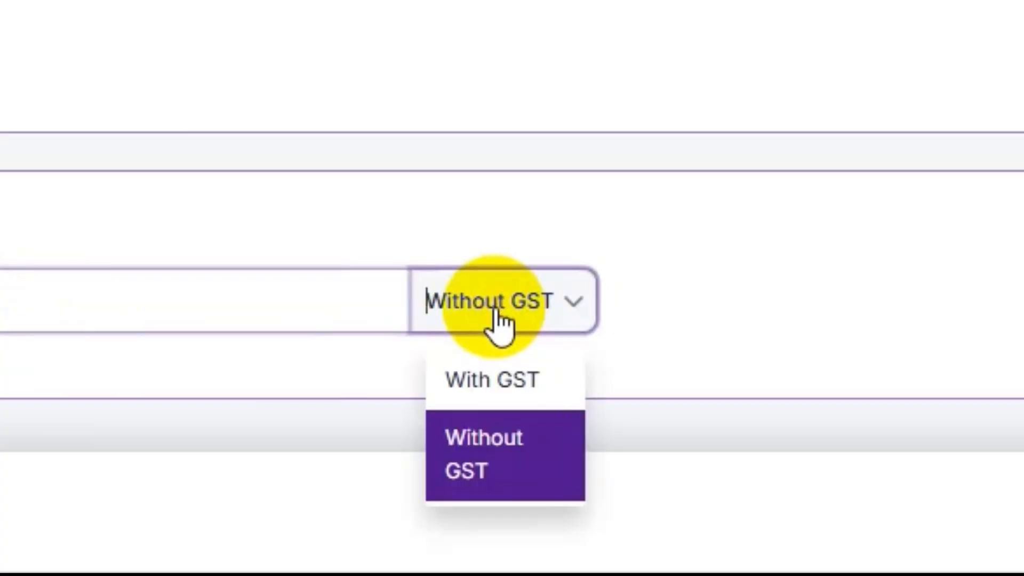
pyautogui.click(729, 518)
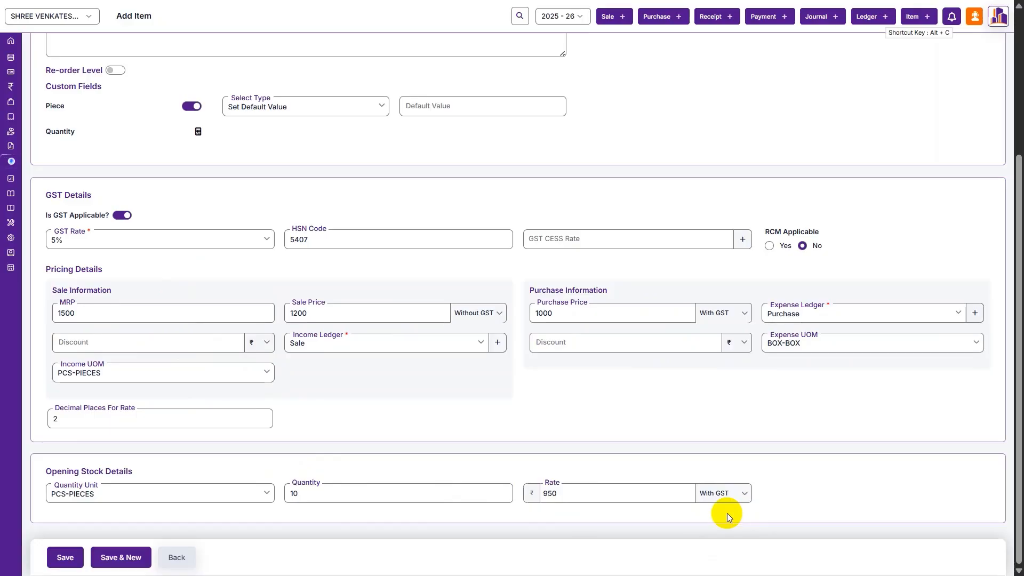
pyautogui.hotkey('ctrl', 's')
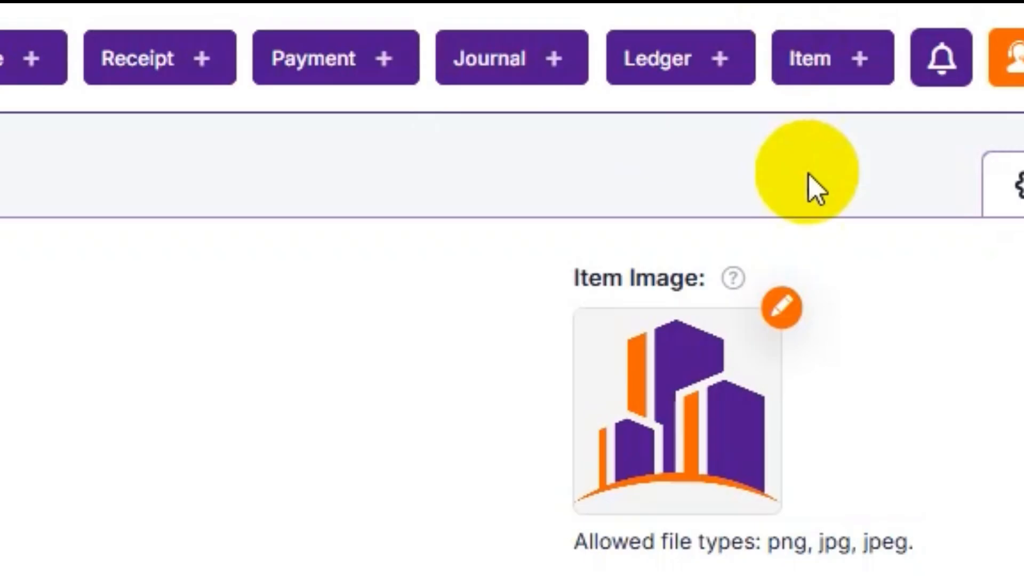
# - Start a new ledger and put it in the Customers group
pyautogui.click(866, 18)
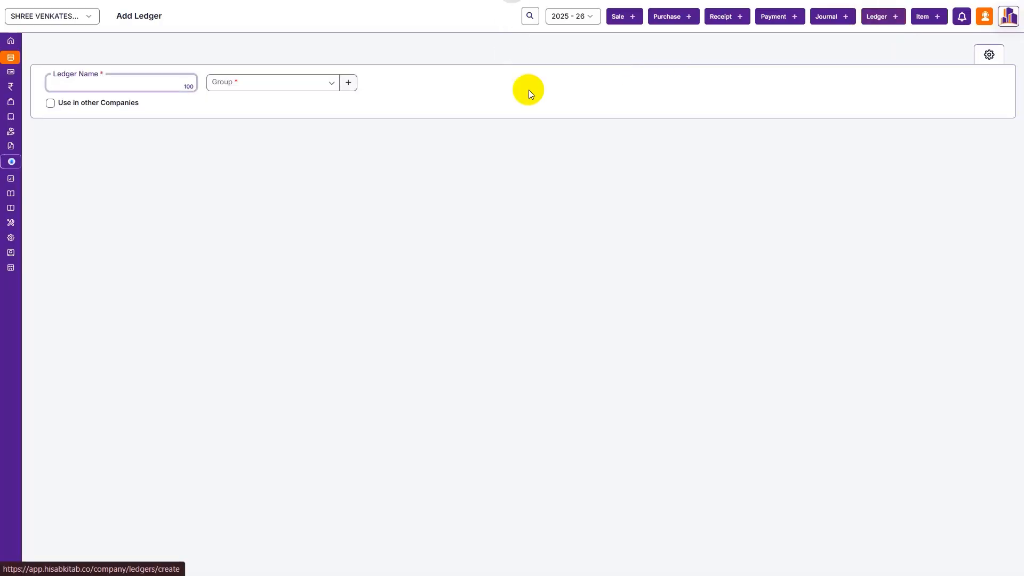
pyautogui.click(300, 77)
pyautogui.click(300, 80)
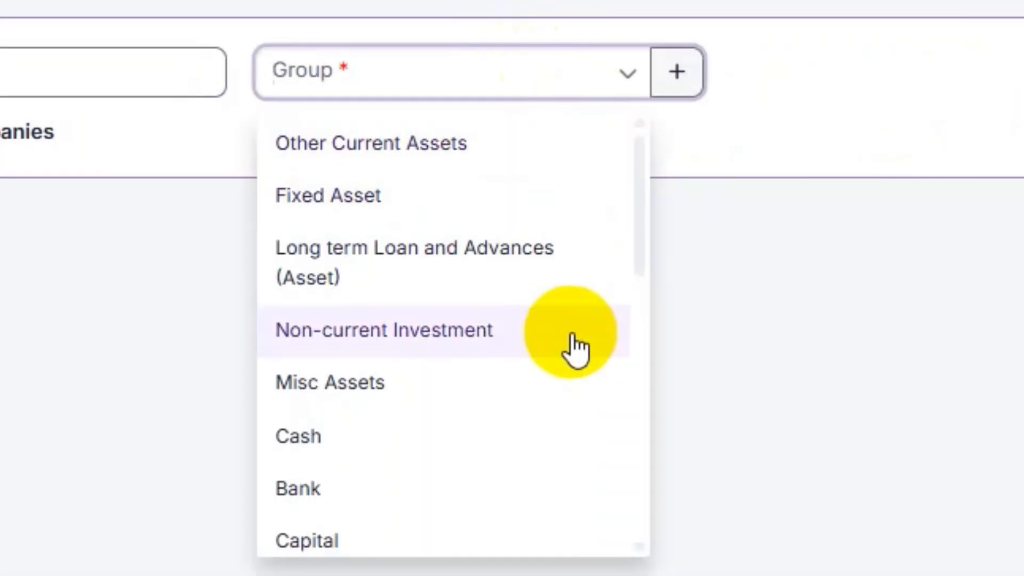
pyautogui.scroll(-5, 570, 347)
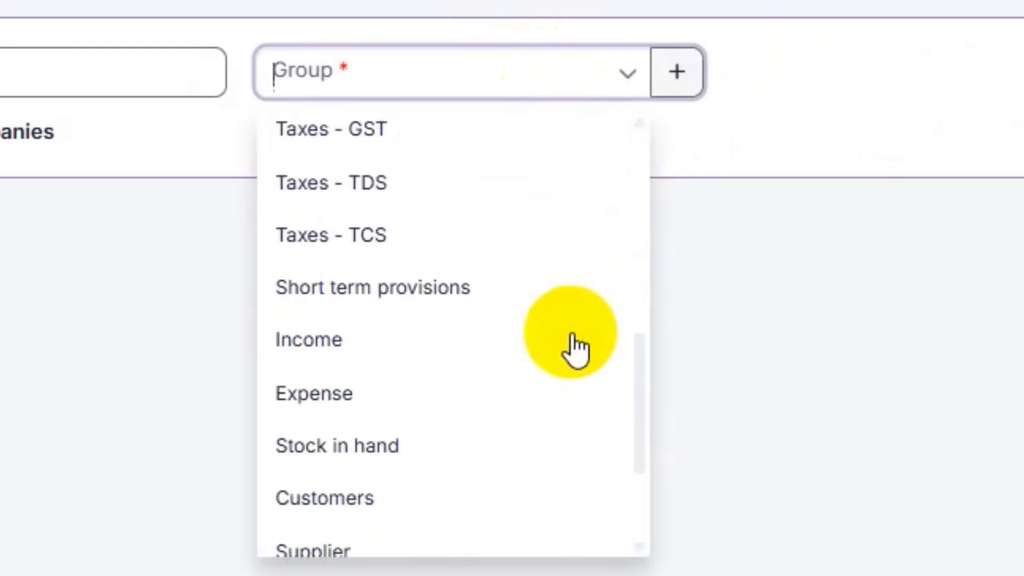
pyautogui.click(677, 72)
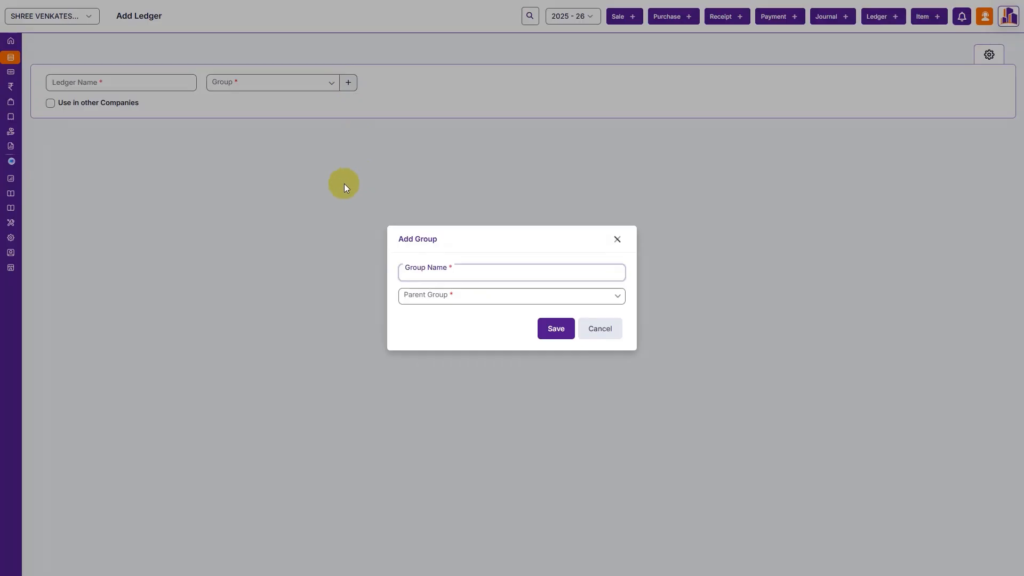
pyautogui.press('Escape')
pyautogui.click(170, 84)
pyautogui.click(234, 83)
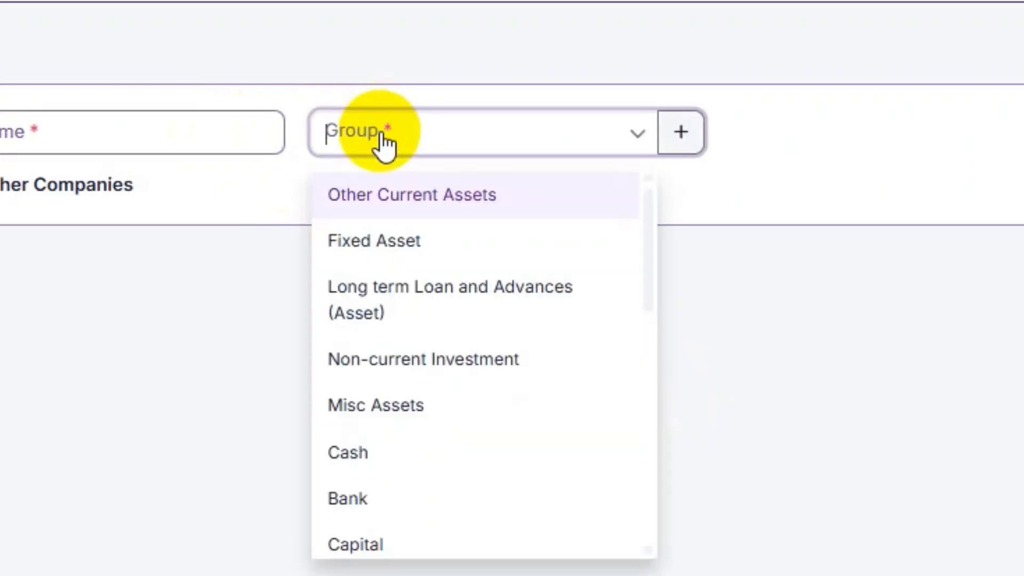
pyautogui.write('cust')
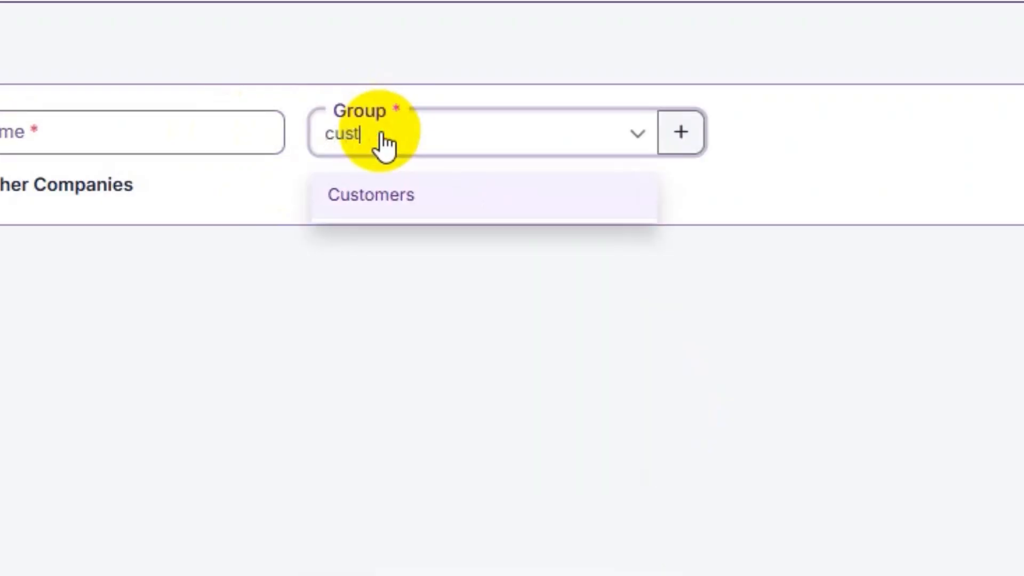
pyautogui.press('Return')
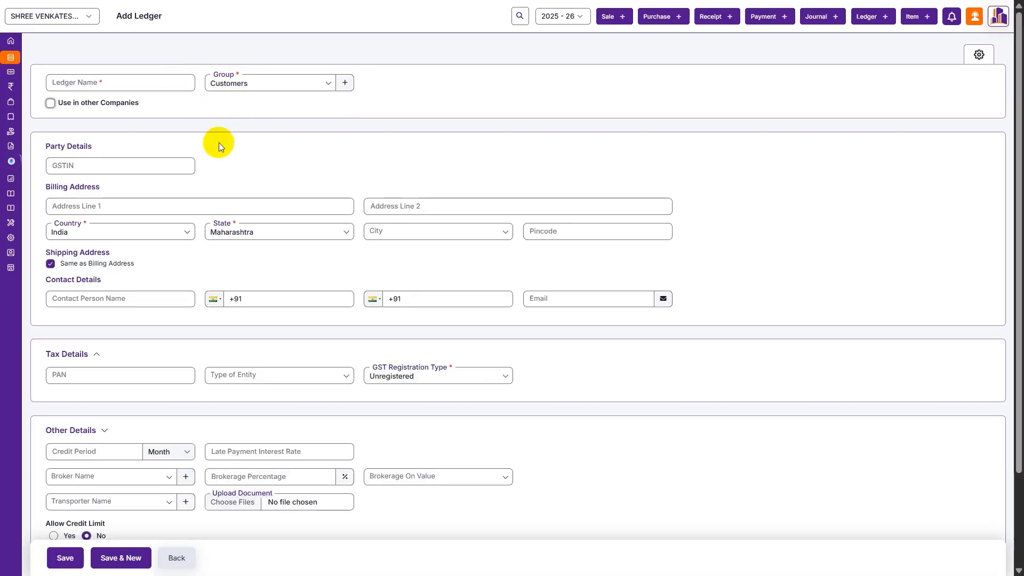
# - Paste the party's GSTIN to fill in the Reliance address, PAN and registration details
pyautogui.scroll(-1, 190, 324)
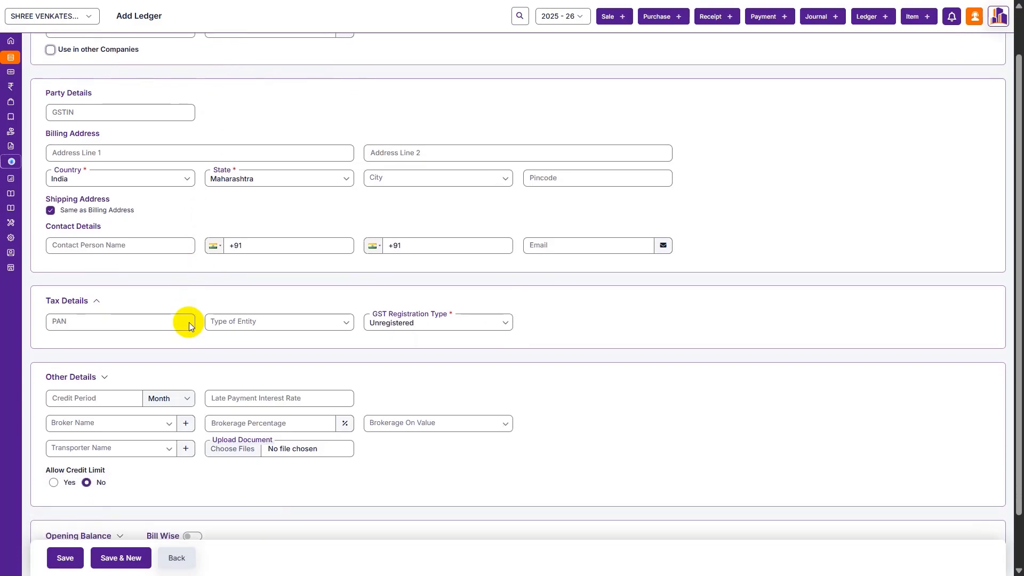
pyautogui.scroll(1, 191, 326)
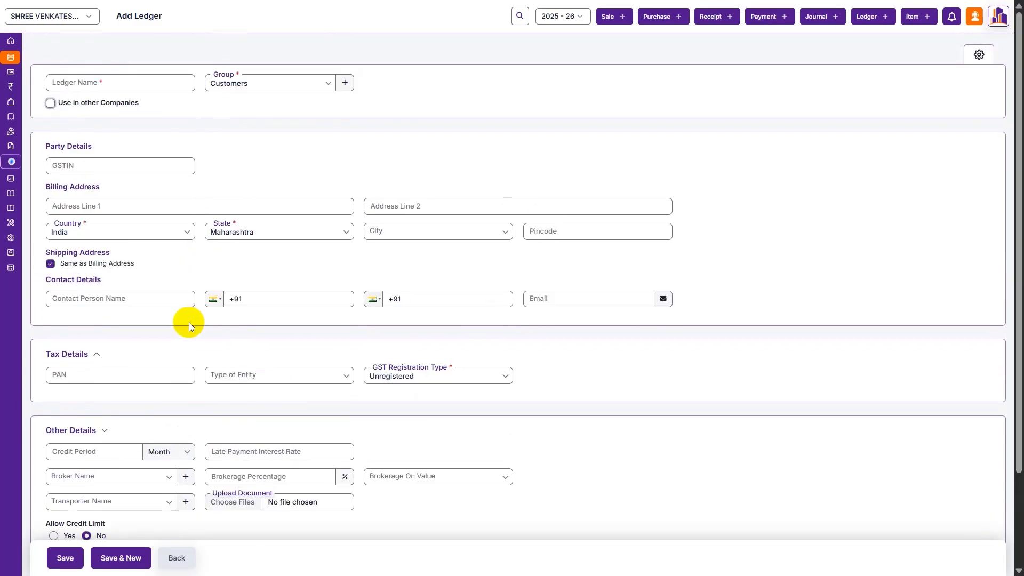
pyautogui.scroll(-2, 188, 322)
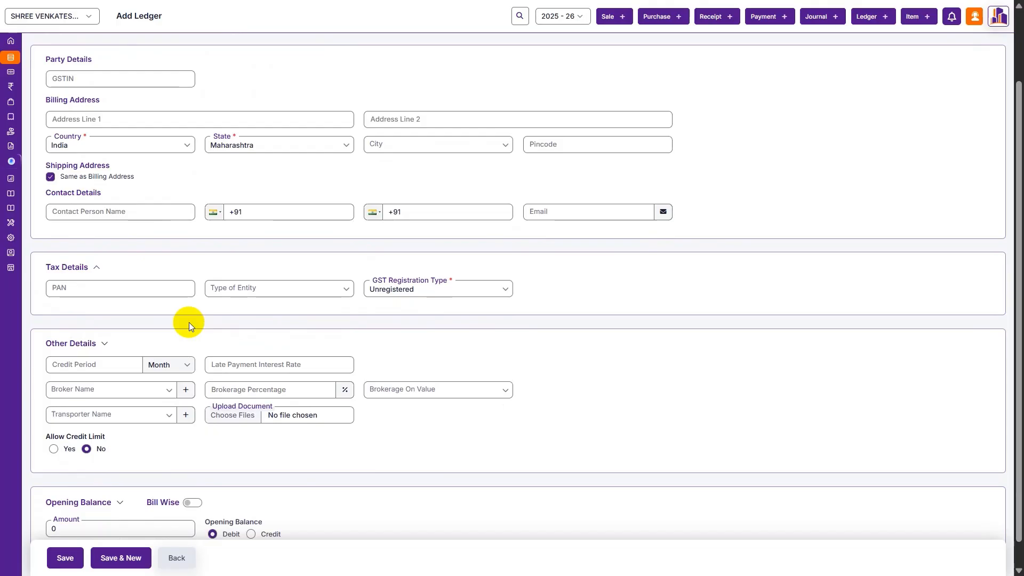
pyautogui.scroll(-1, 189, 323)
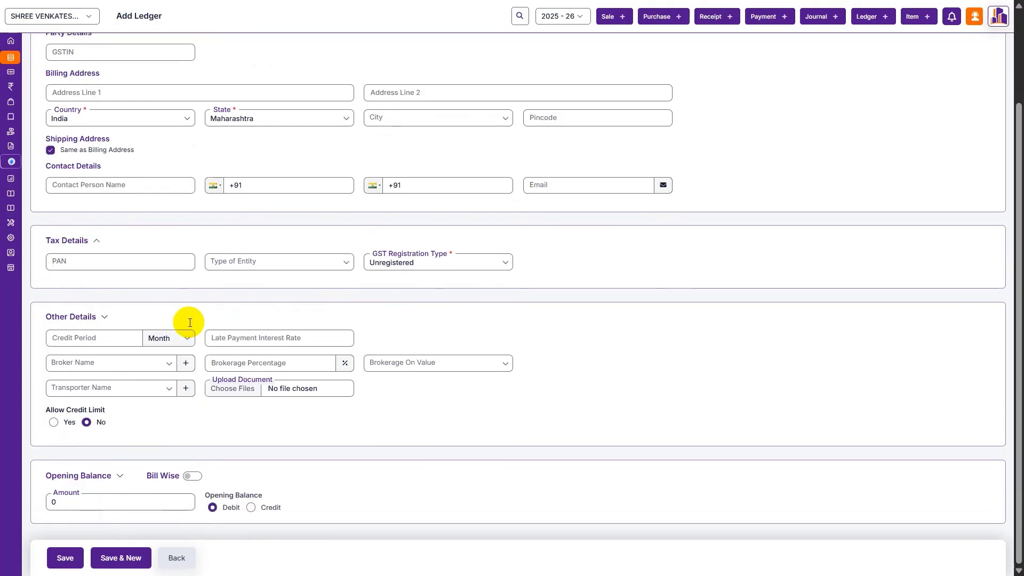
pyautogui.scroll(2, 744, 477)
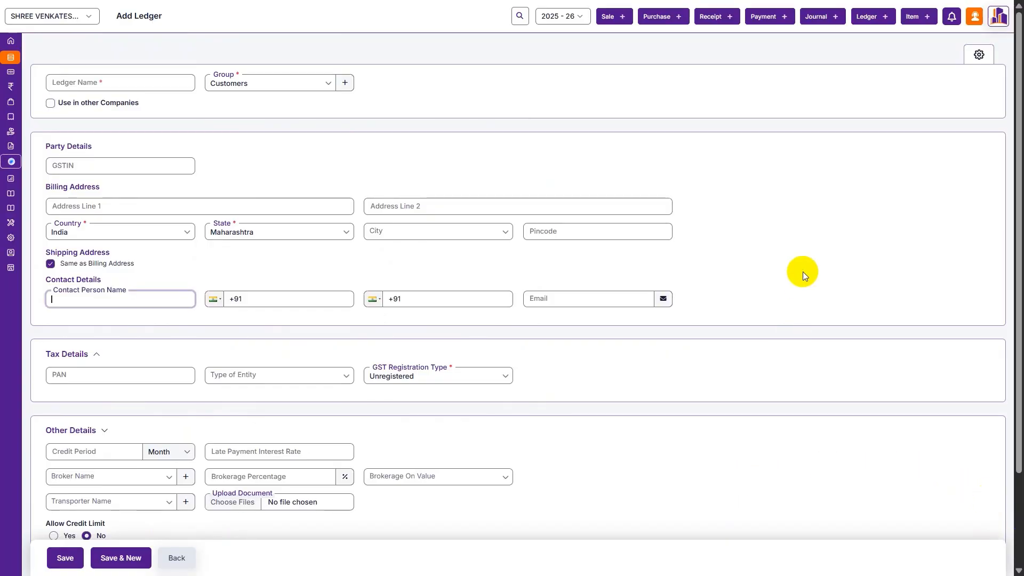
pyautogui.click(170, 166)
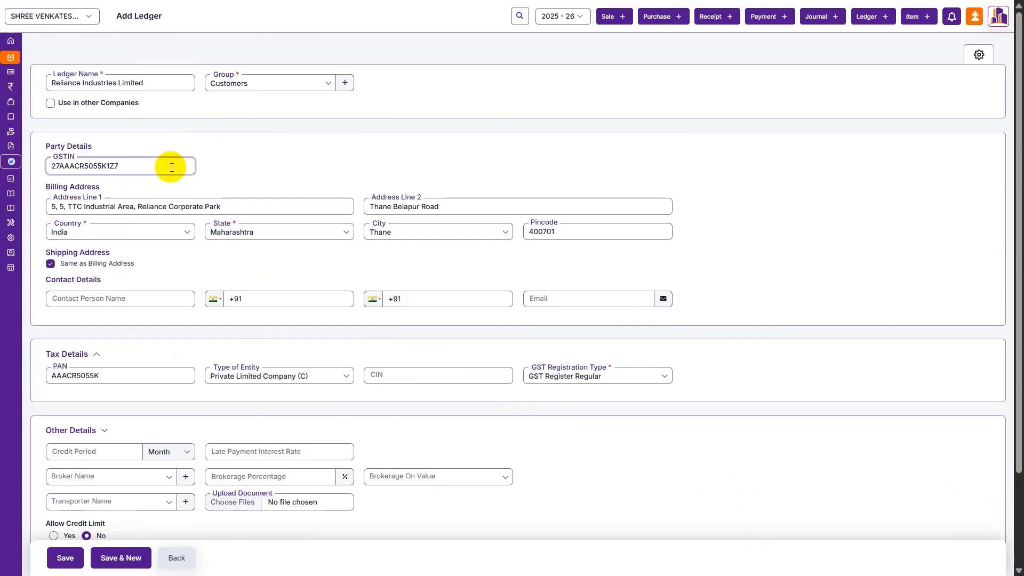
pyautogui.scroll(-2, 171, 167)
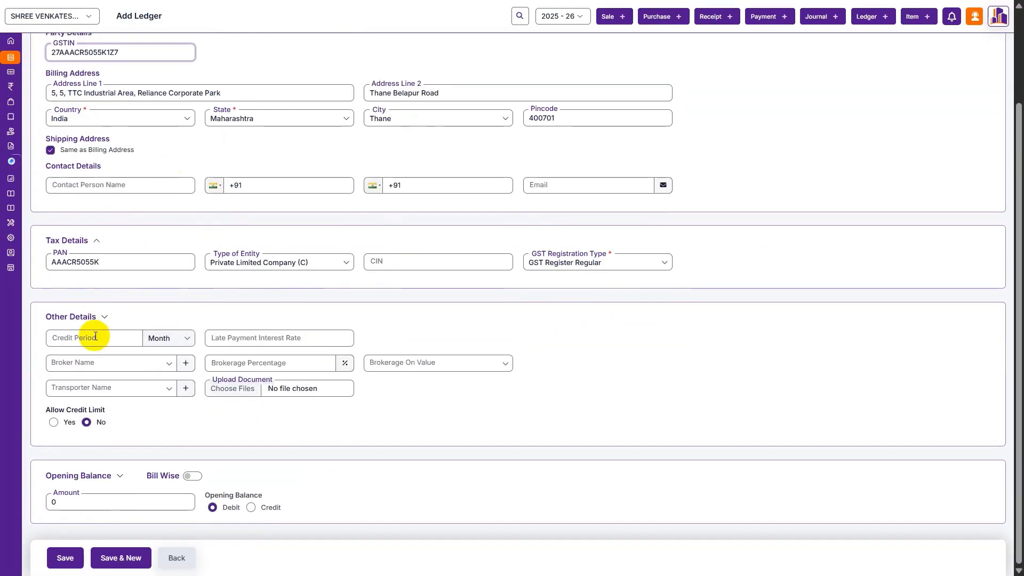
# - Set a 1-month credit period, 5 late payment interest, and a Warn-only credit limit
pyautogui.click(94, 344)
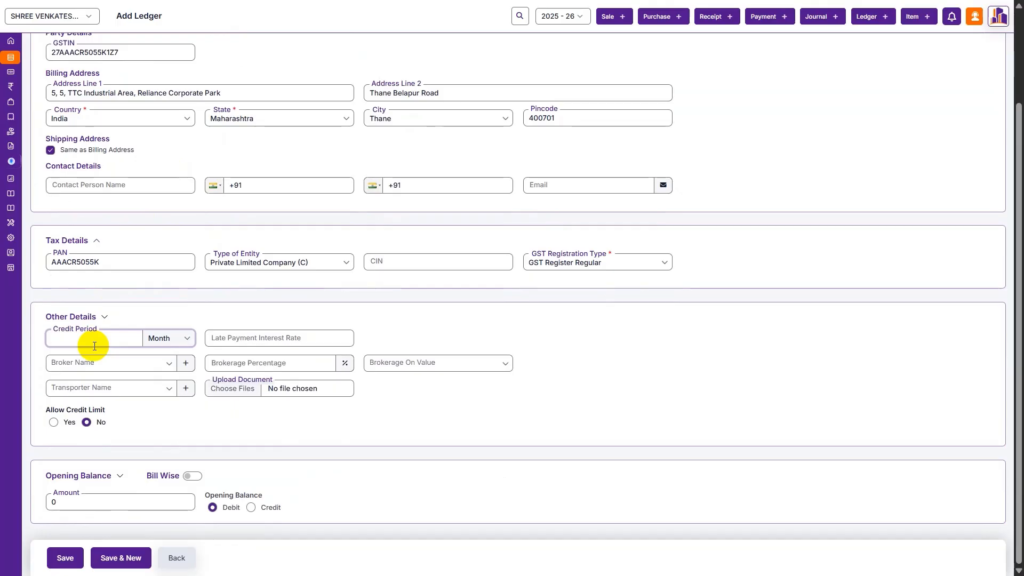
pyautogui.write('1')
pyautogui.click(251, 335)
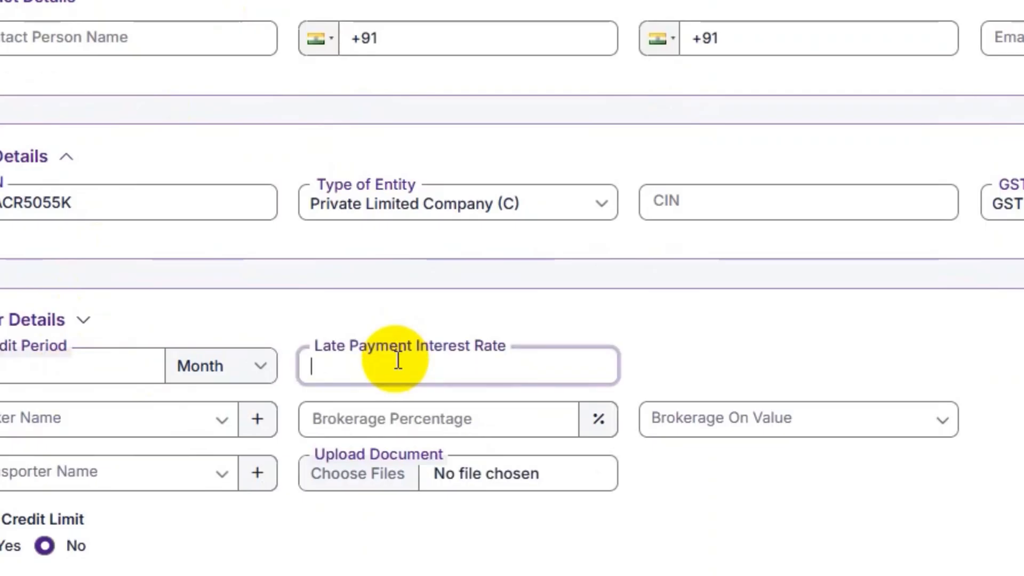
pyautogui.write('5')
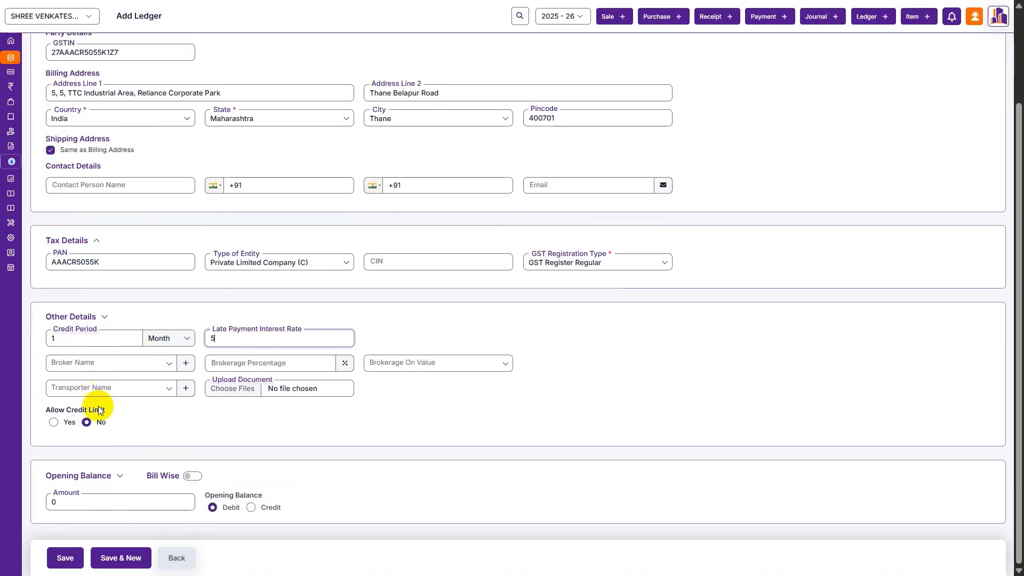
pyautogui.click(53, 424)
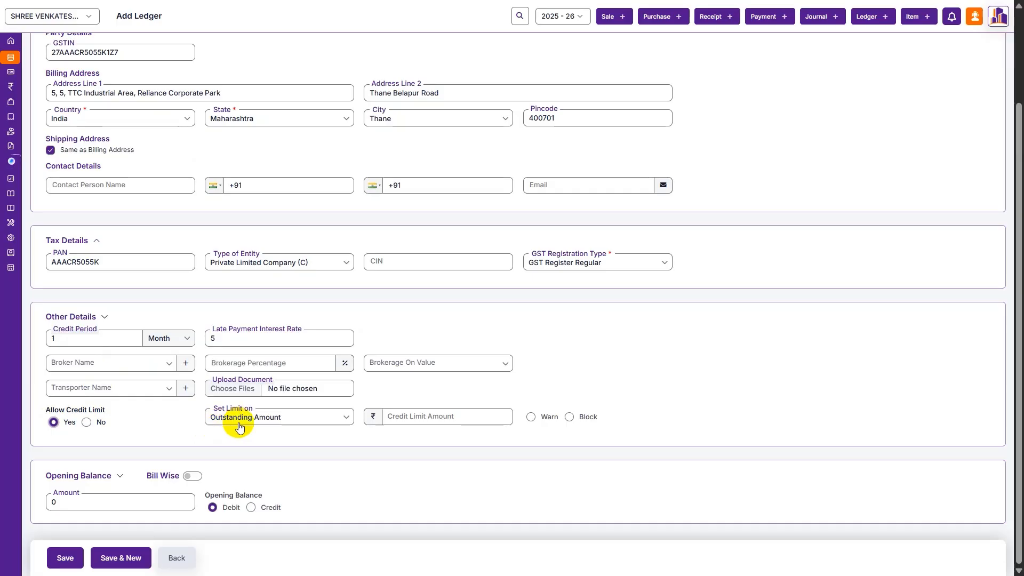
pyautogui.click(571, 368)
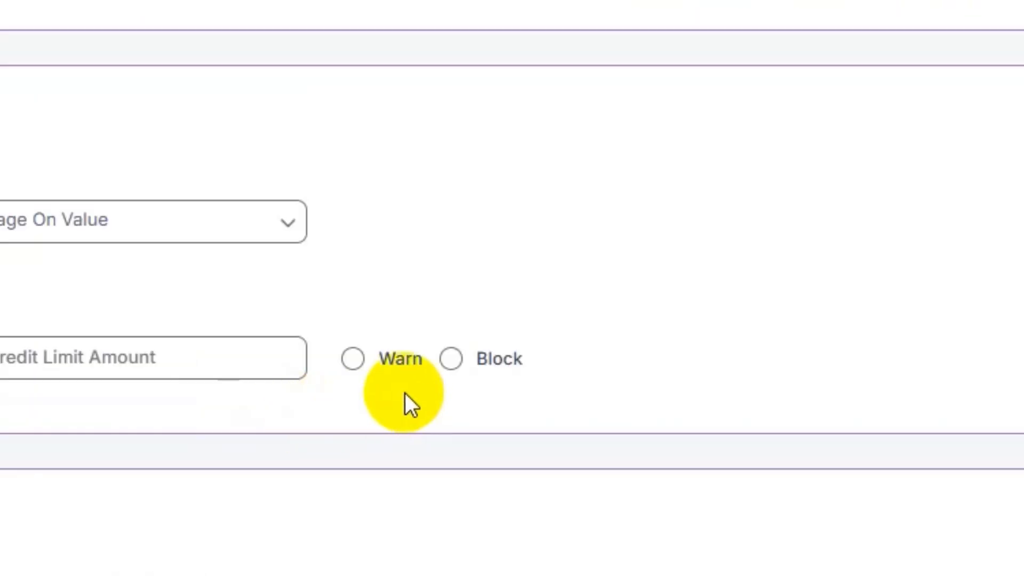
pyautogui.doubleClick(395, 370)
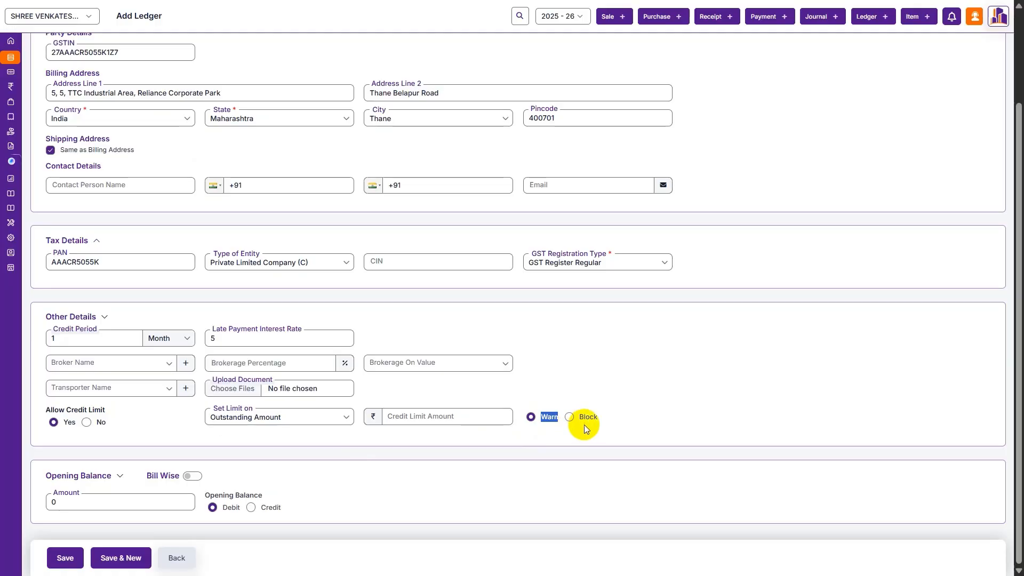
pyautogui.click(317, 418)
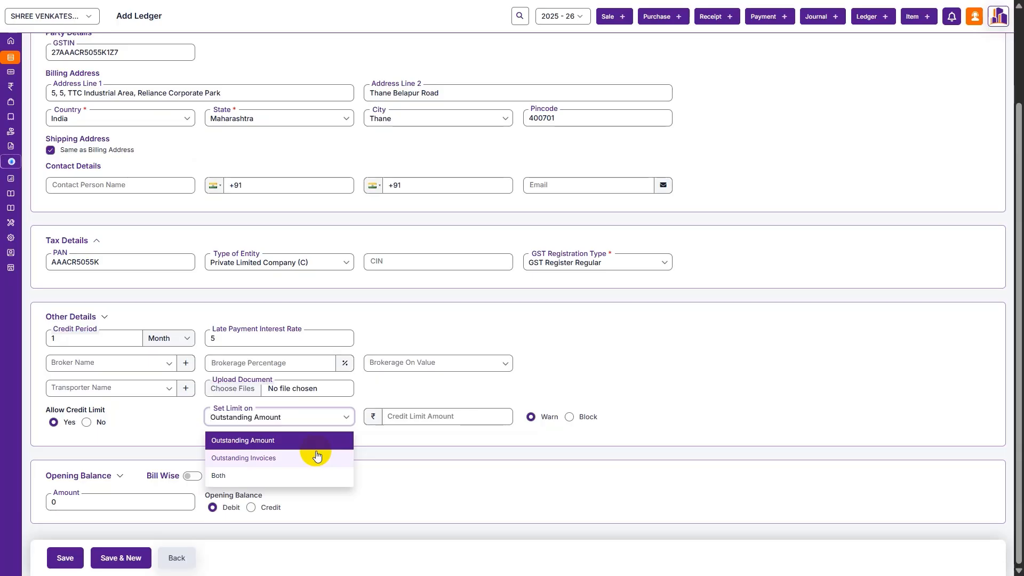
# - Turn off the credit limit and leave bill-wise opening balance switched off
pyautogui.click(87, 424)
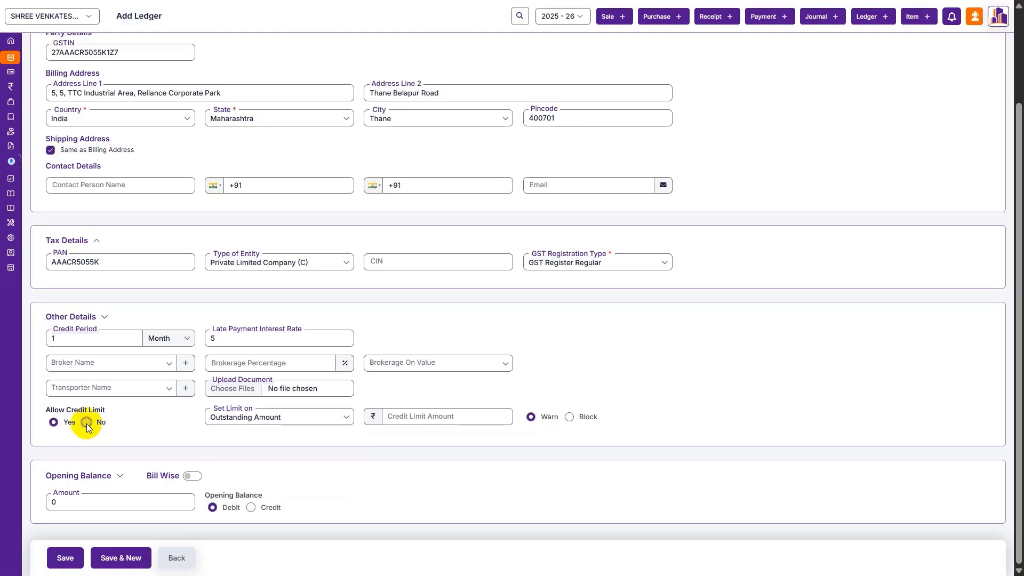
pyautogui.click(86, 423)
pyautogui.click(352, 346)
pyautogui.scroll(-4, 233, 482)
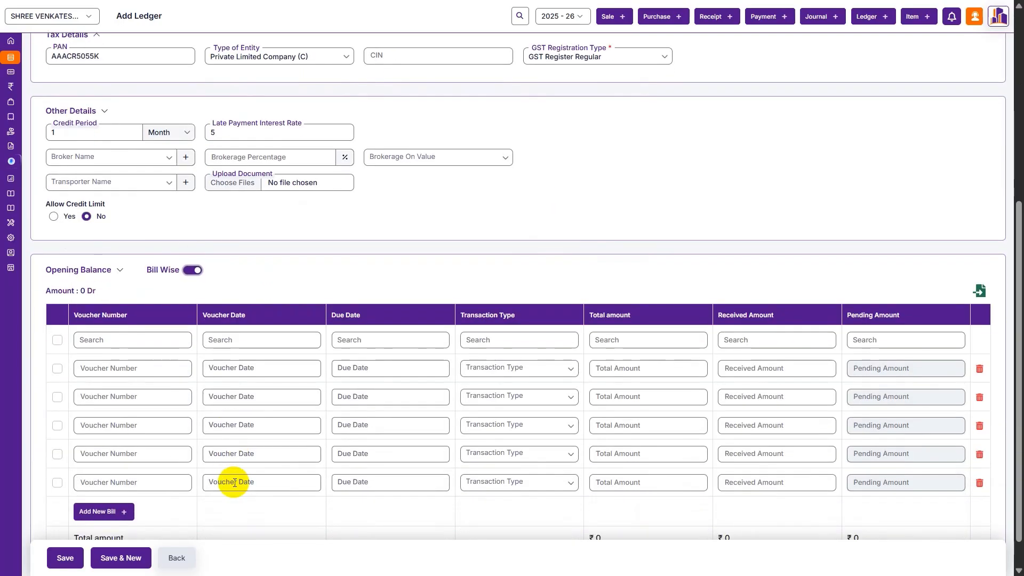
pyautogui.scroll(-1, 233, 482)
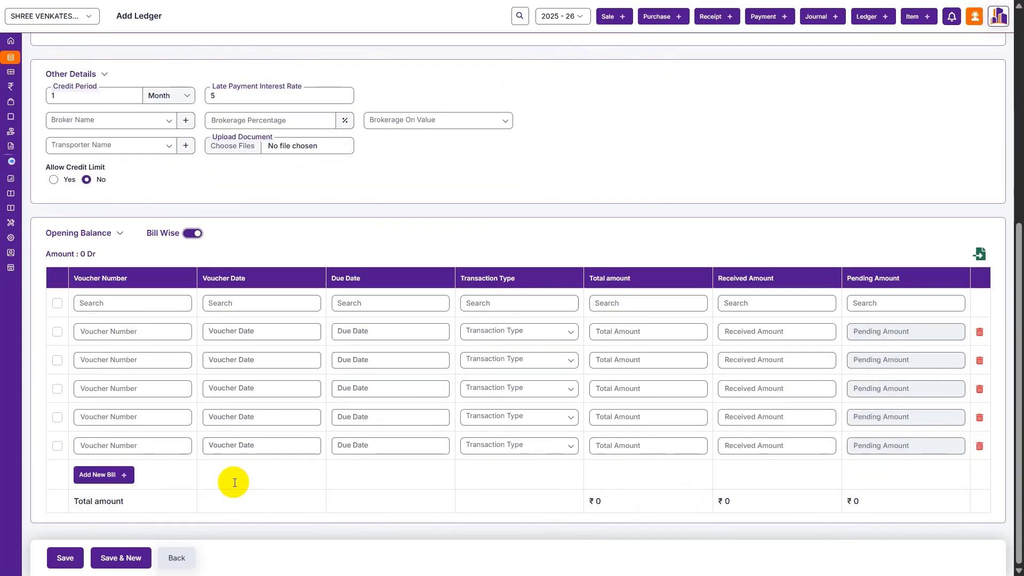
pyautogui.click(203, 238)
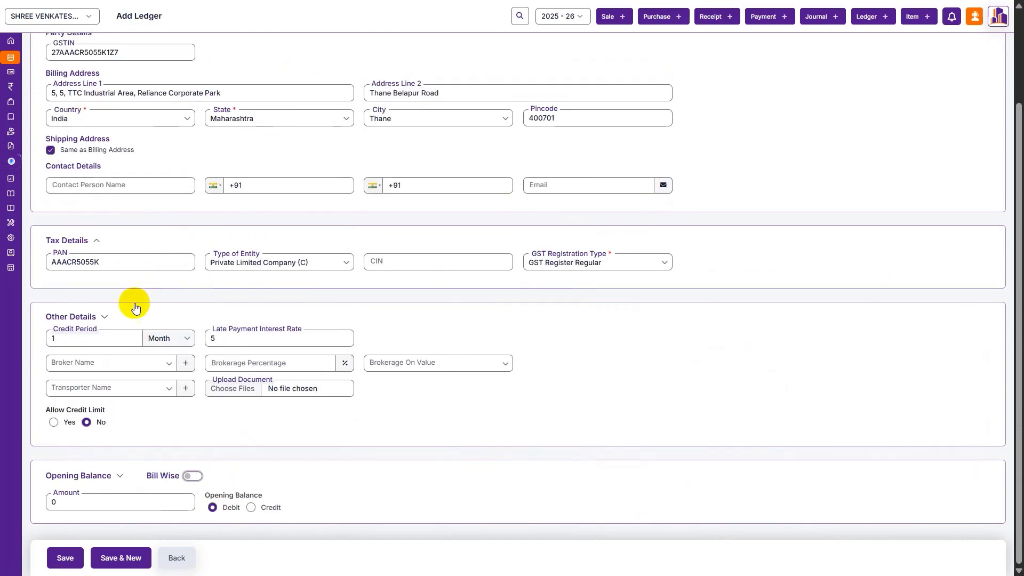
# - Enter a debit opening balance of 2500
pyautogui.click(71, 500)
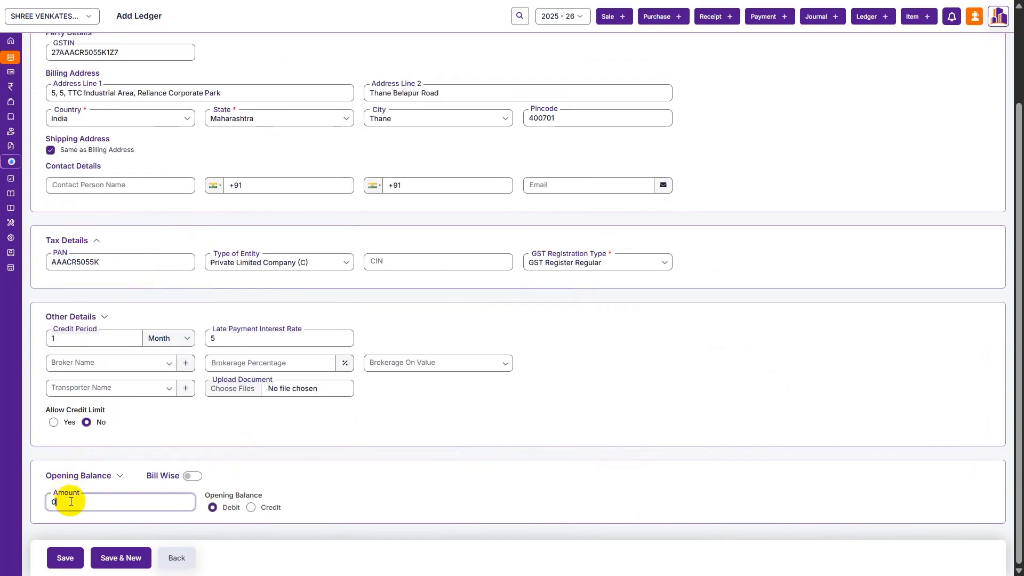
pyautogui.press('BackSpace')
pyautogui.write('2500')
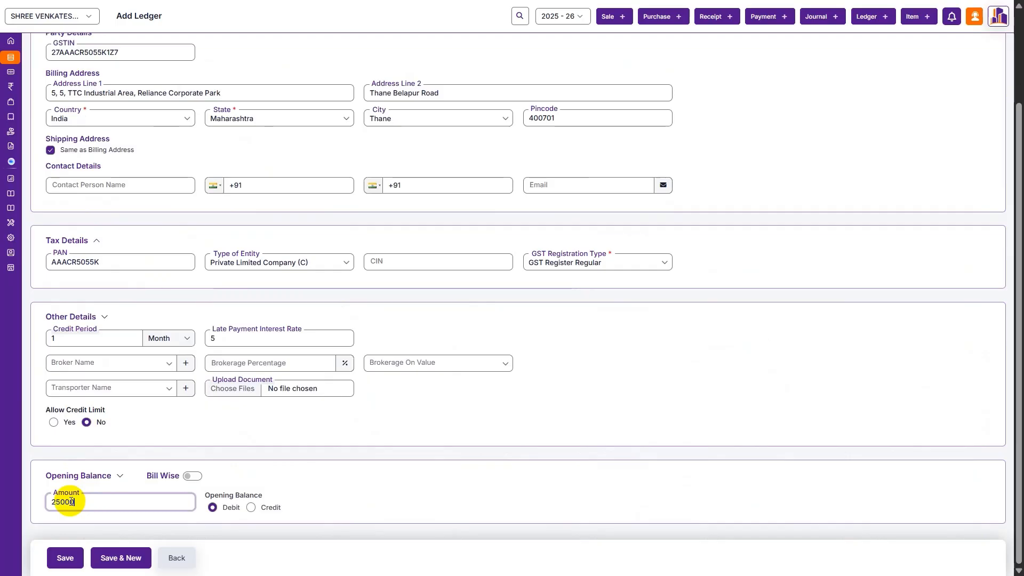
pyautogui.scroll(1, 198, 368)
pyautogui.scroll(1, 71, 502)
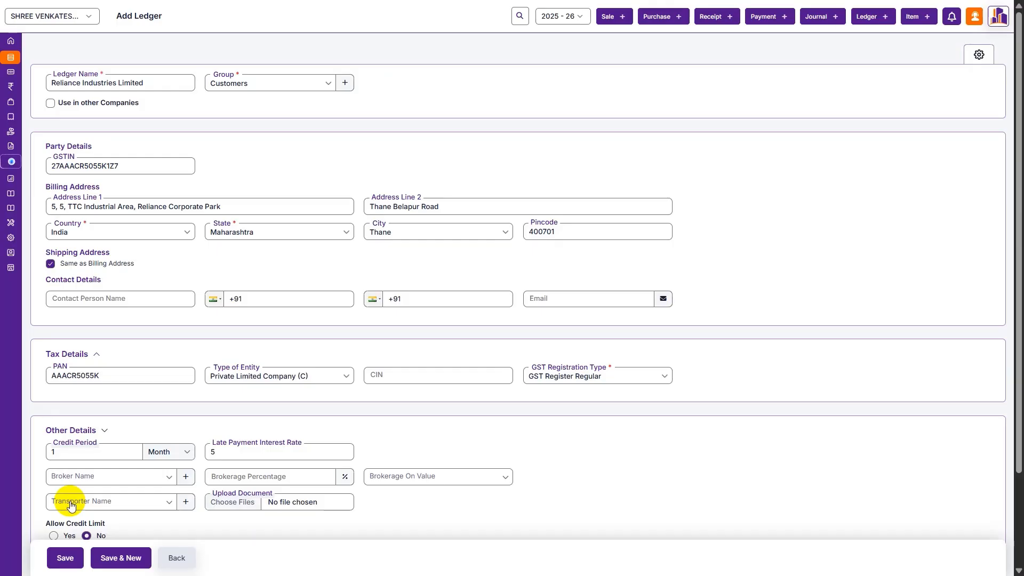
# - Save the Reliance Industries Limited customer ledger, then start a blank purchase voucher
pyautogui.hotkey('ctrl', 's')
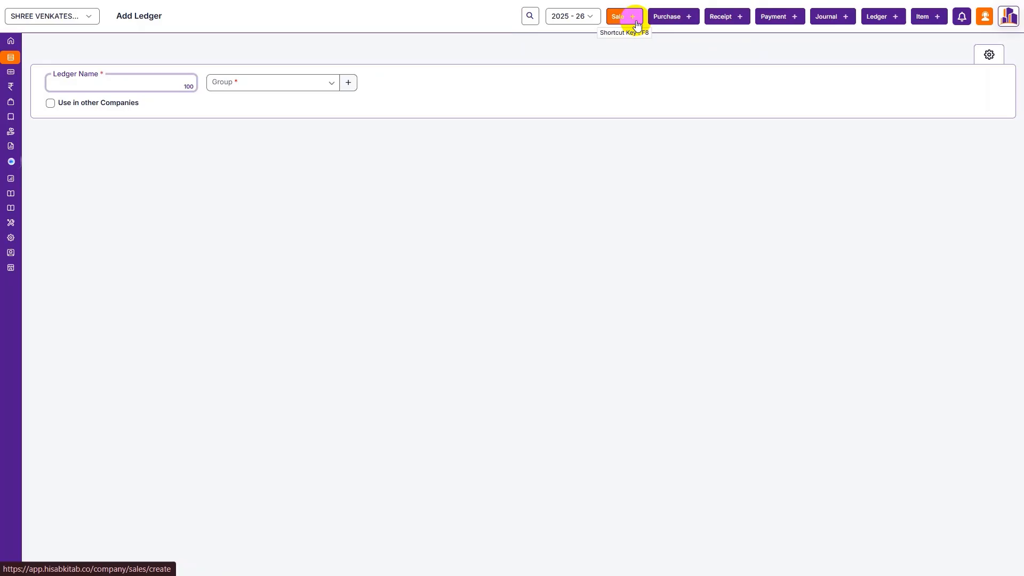
pyautogui.click(684, 16)
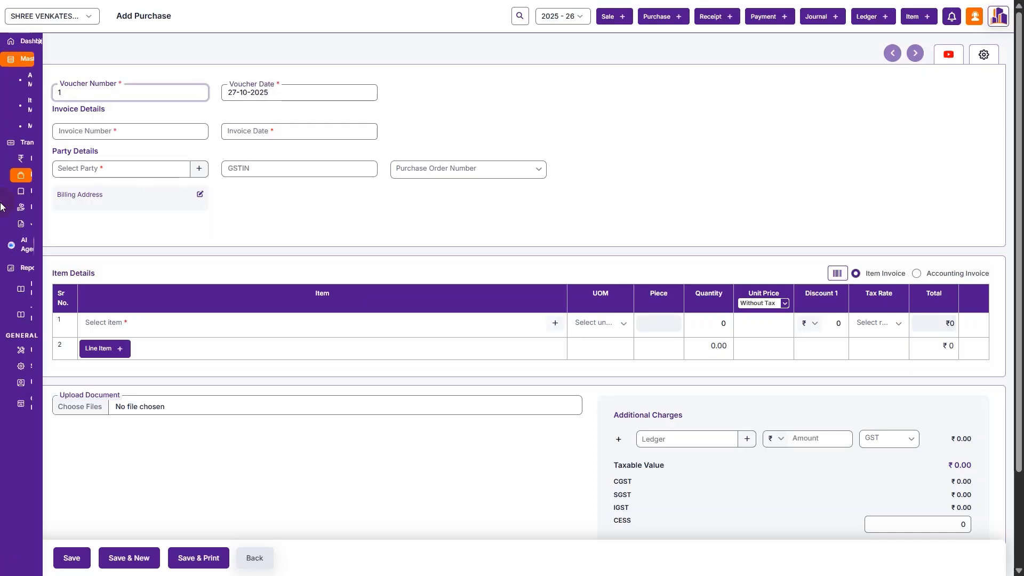
# - Set supplier invoice number 4 and its date, with Reliance Industries Limited as party
pyautogui.click(160, 131)
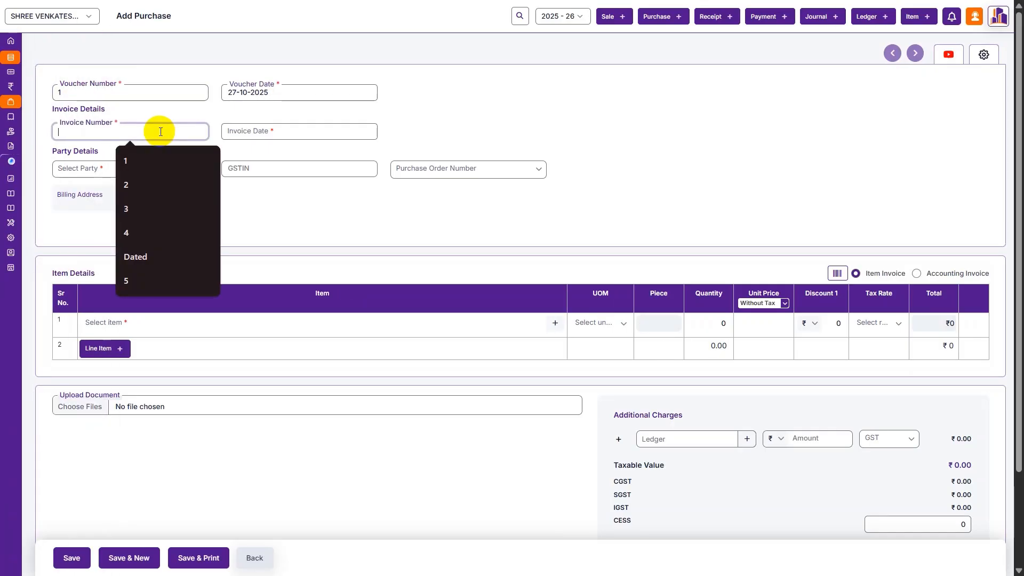
pyautogui.click(149, 233)
pyautogui.click(252, 132)
pyautogui.click(255, 265)
pyautogui.click(158, 175)
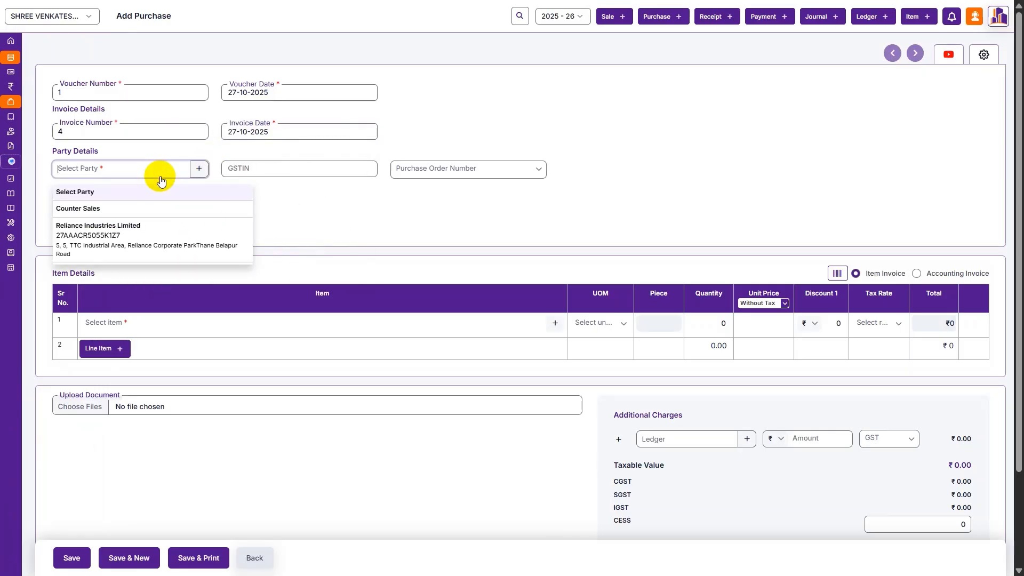
pyautogui.click(326, 278)
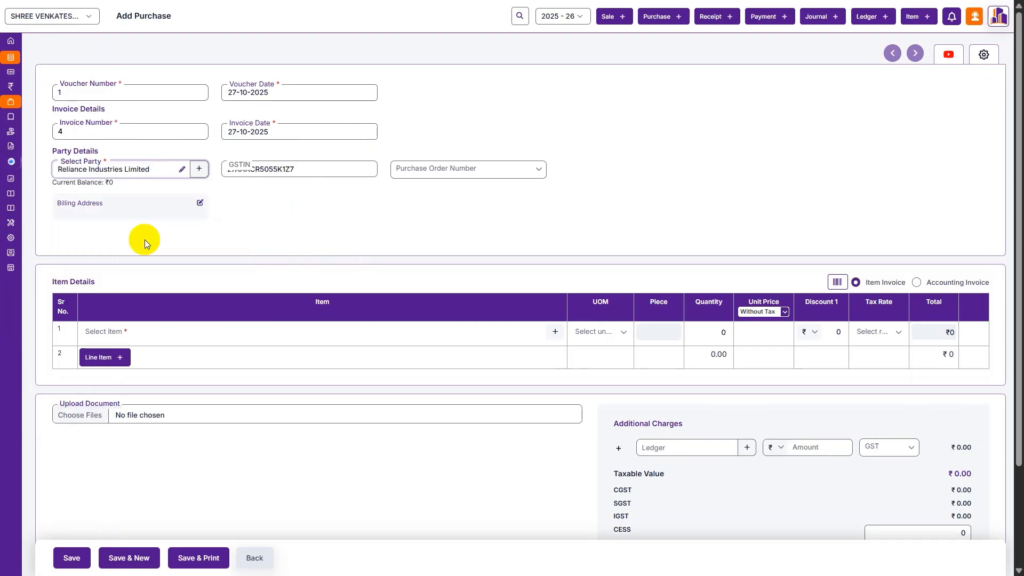
# - Add 25 BOX-BOX of Shirt as the first purchase line at 9523.80
pyautogui.scroll(-2, 352, 184)
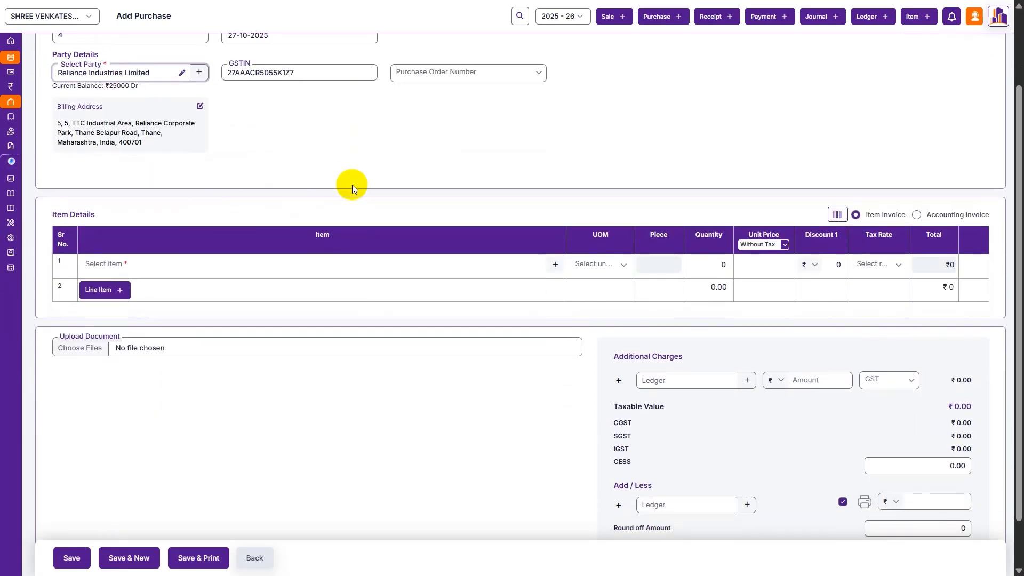
pyautogui.click(327, 265)
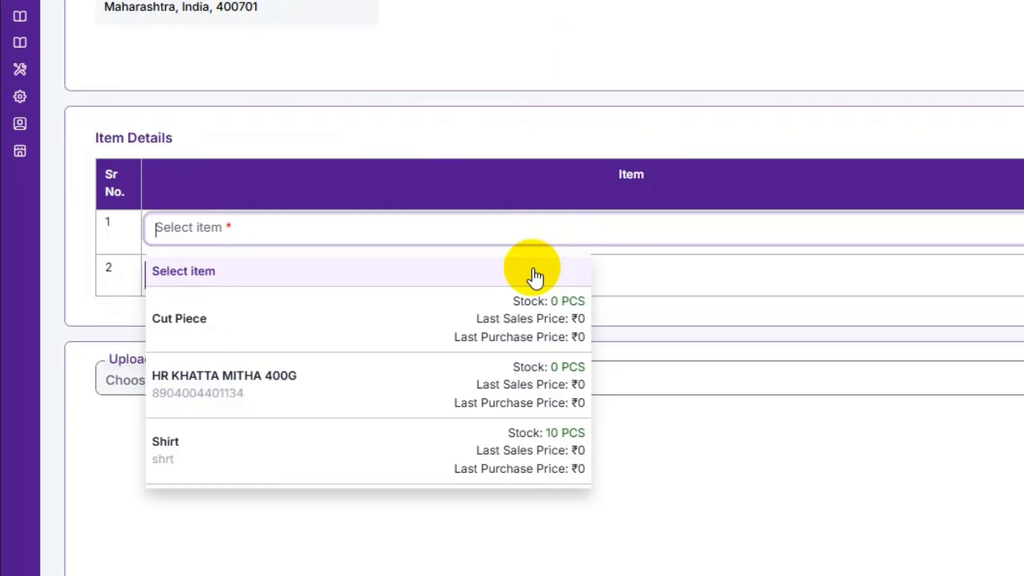
pyautogui.write('shrt')
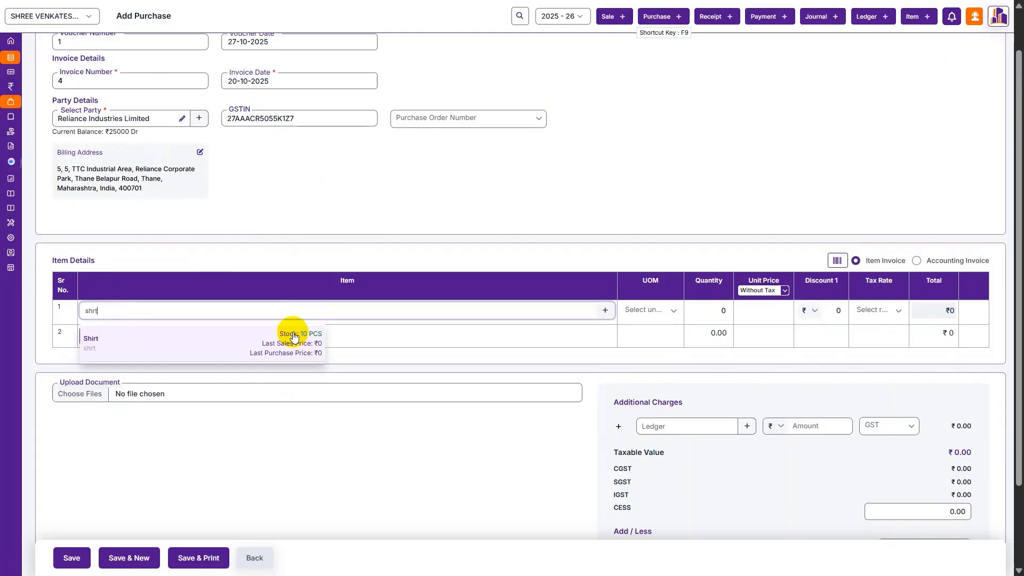
pyautogui.click(293, 339)
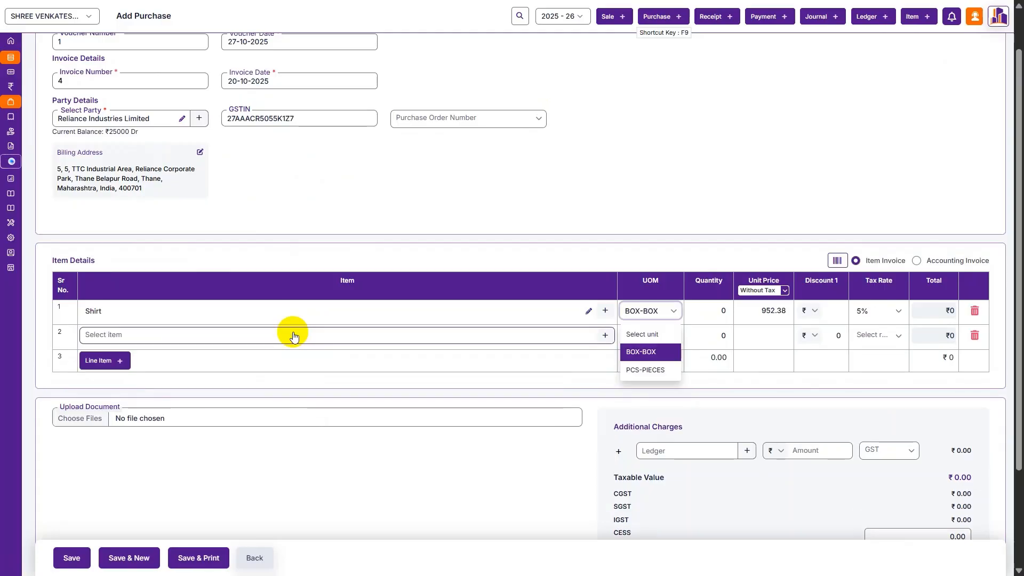
pyautogui.press('Return')
pyautogui.press('Tab')
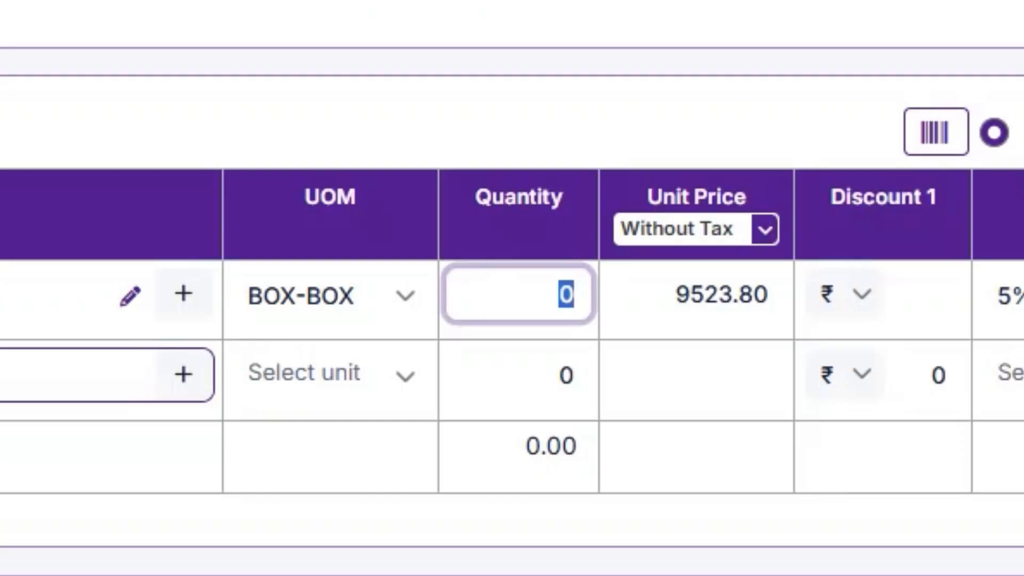
pyautogui.write('25')
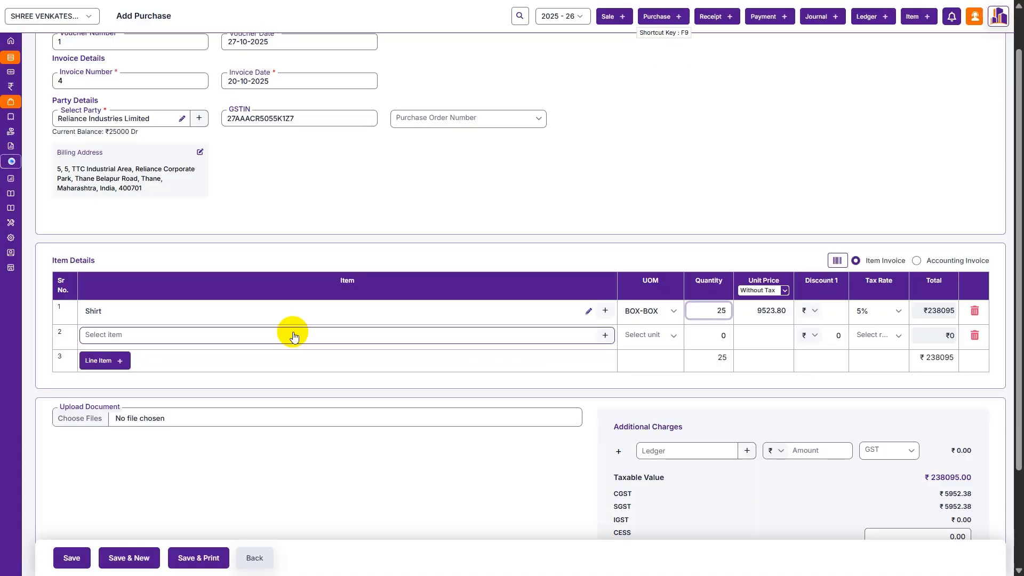
pyautogui.press('Tab')
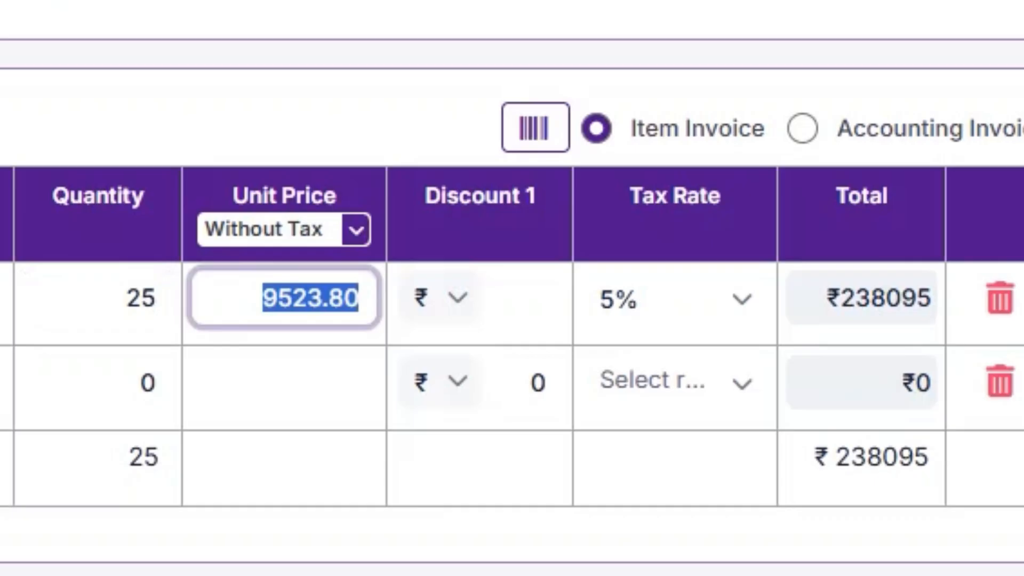
pyautogui.press('Tab')
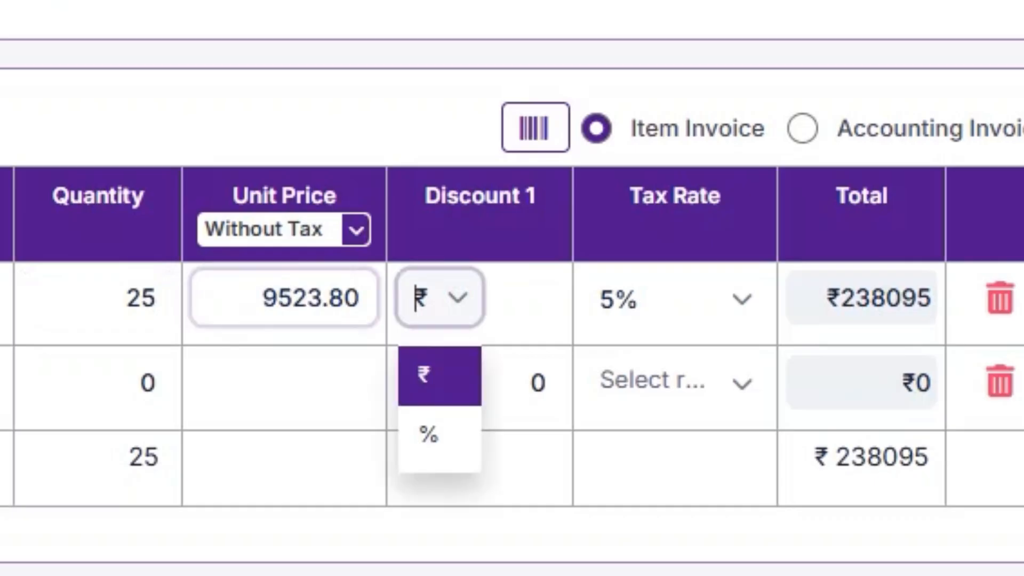
pyautogui.press('Tab')
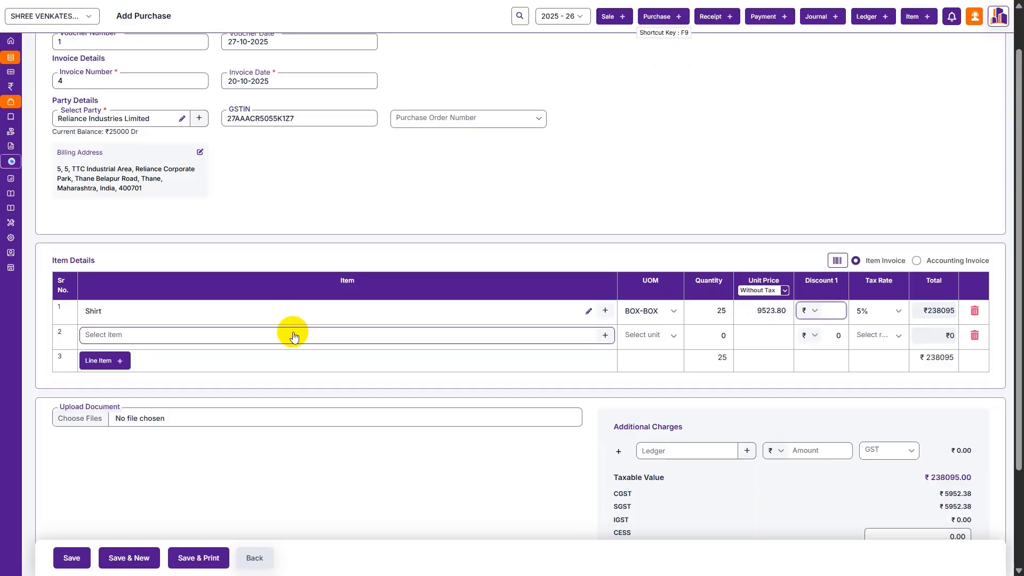
pyautogui.scroll(-3, 294, 335)
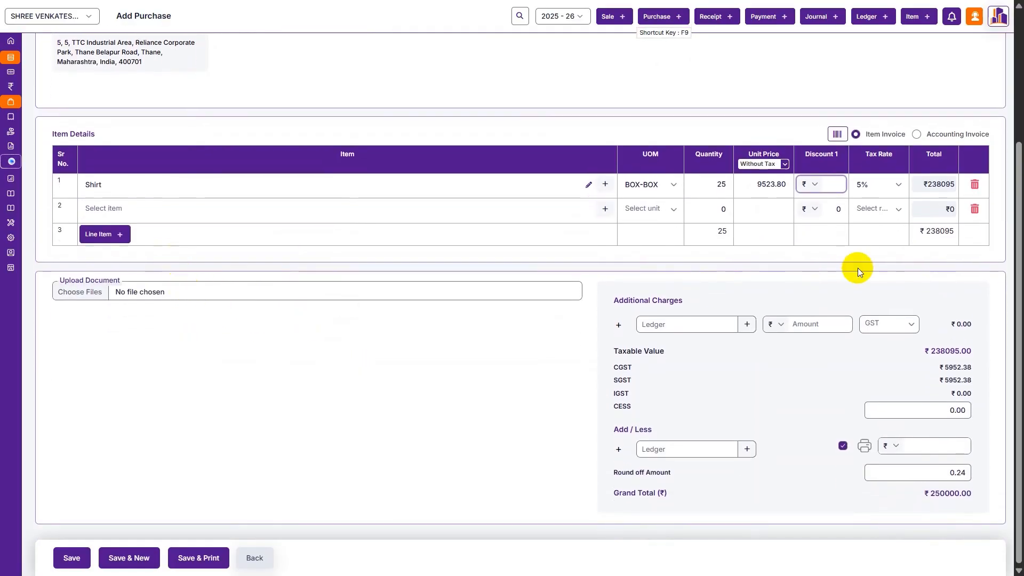
# - Delete the empty row 2 and enable Payment Details in the purchase form settings
pyautogui.click(974, 208)
pyautogui.scroll(4, 907, 224)
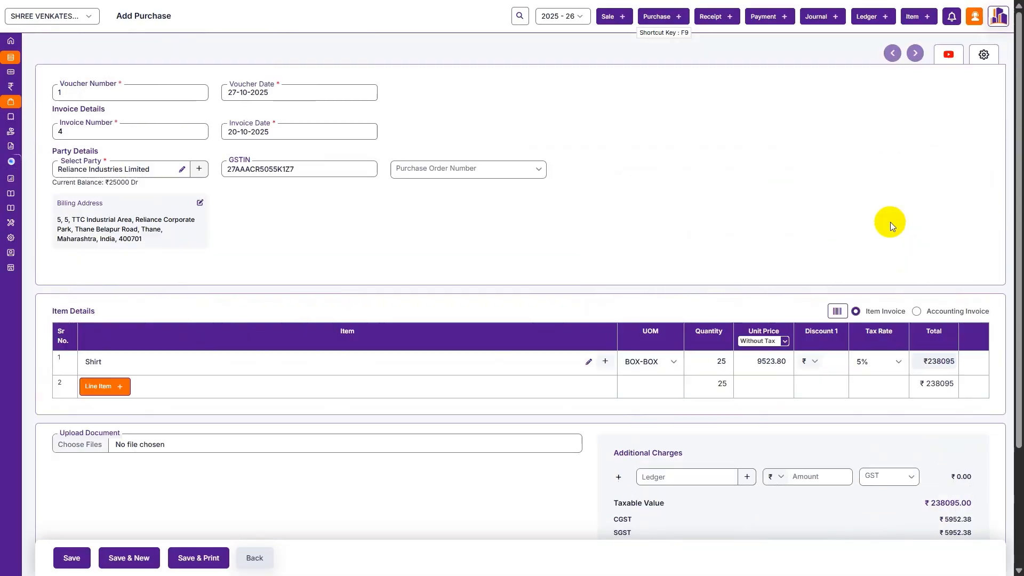
pyautogui.click(901, 213)
pyautogui.scroll(-3, 866, 262)
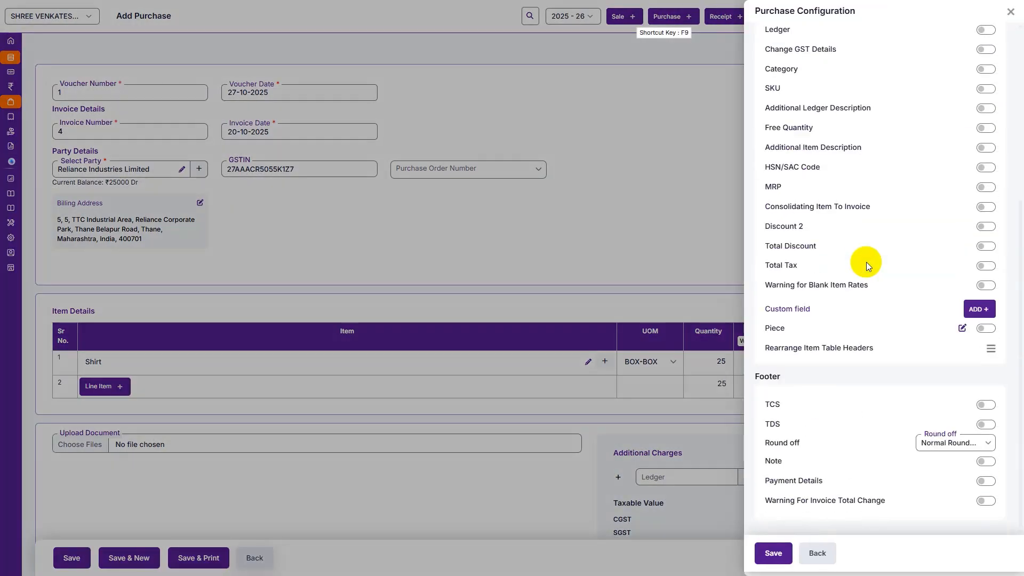
pyautogui.click(982, 481)
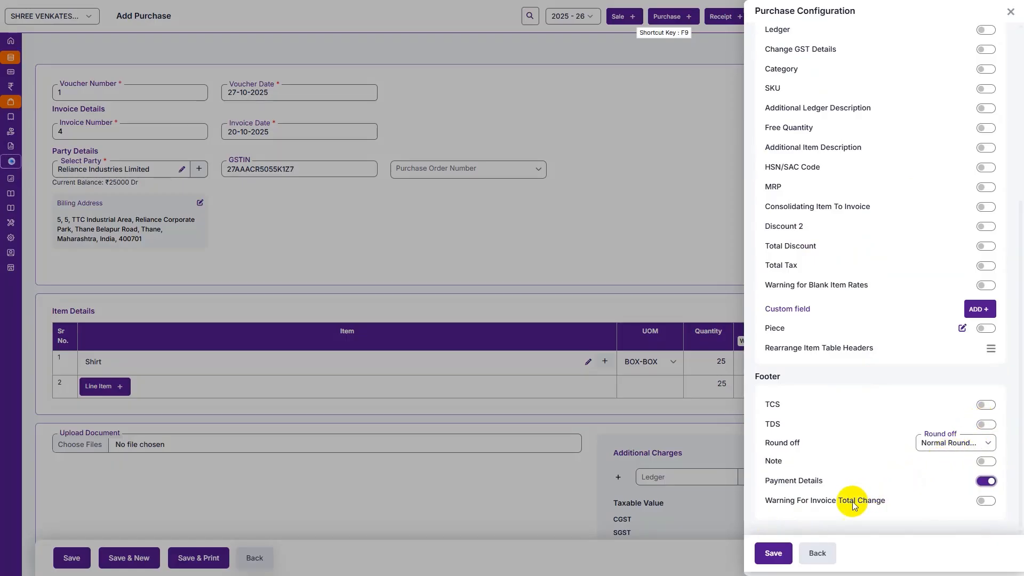
pyautogui.click(773, 553)
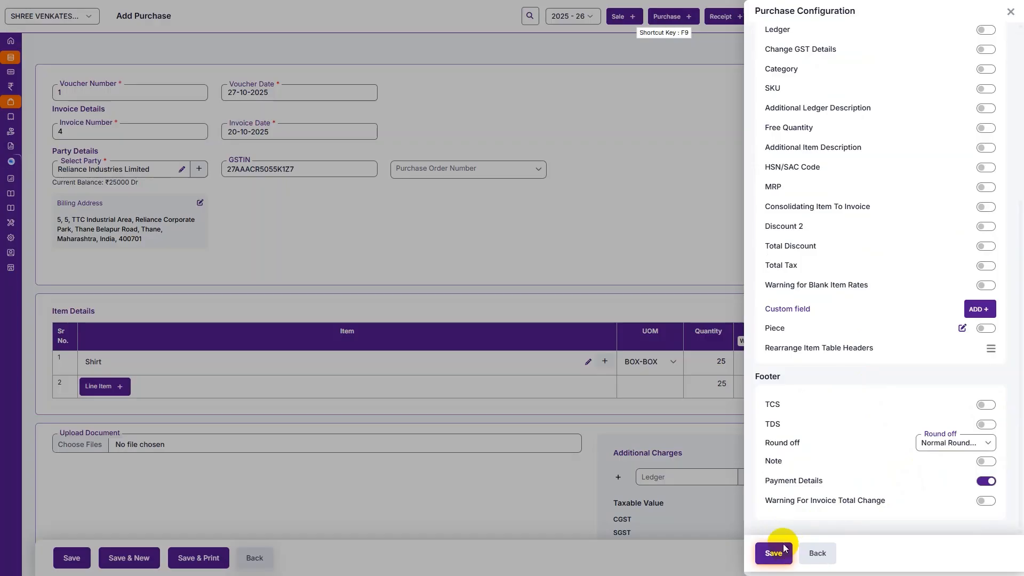
pyautogui.scroll(-2, 718, 410)
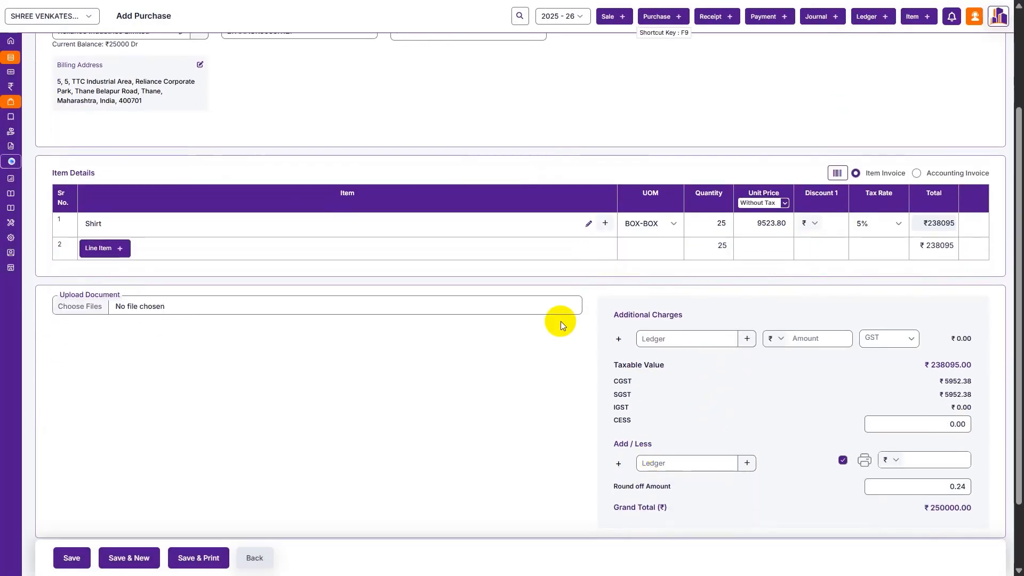
# - Pay the ₹250000 purchase from the Cash ledger in Cash mode, reference 2501, and save it
pyautogui.scroll(-2, 561, 321)
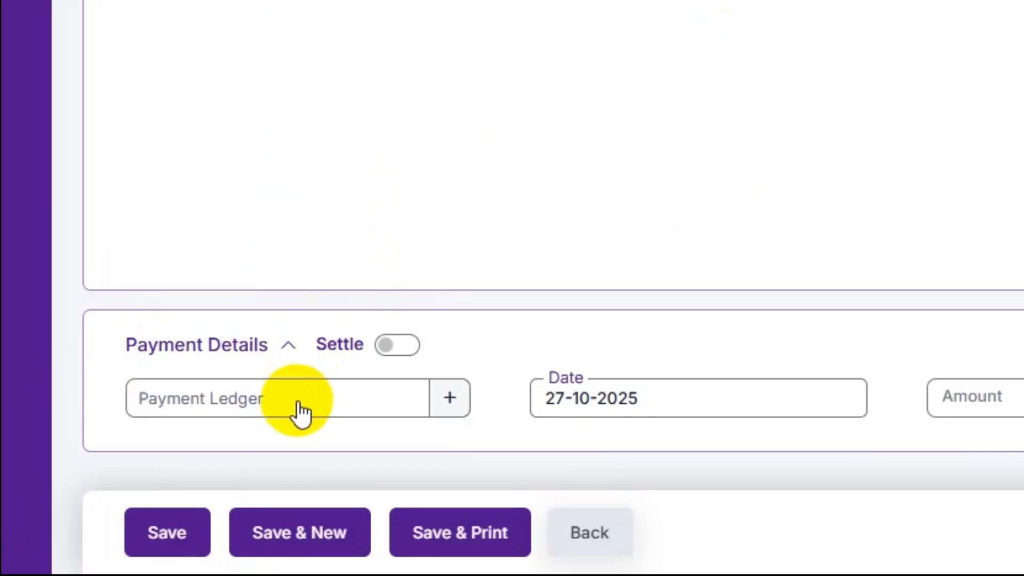
pyautogui.click(300, 412)
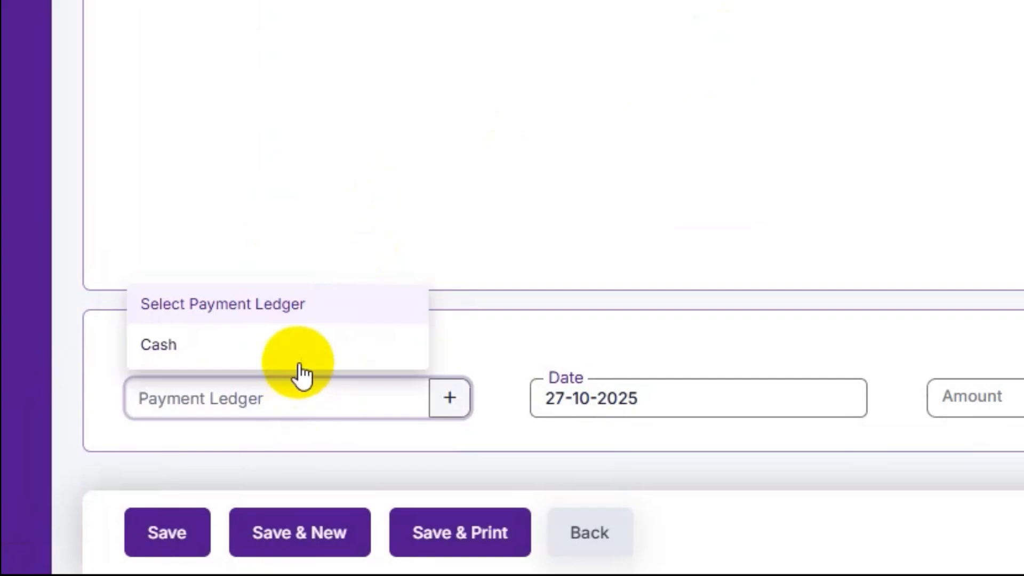
pyautogui.click(297, 365)
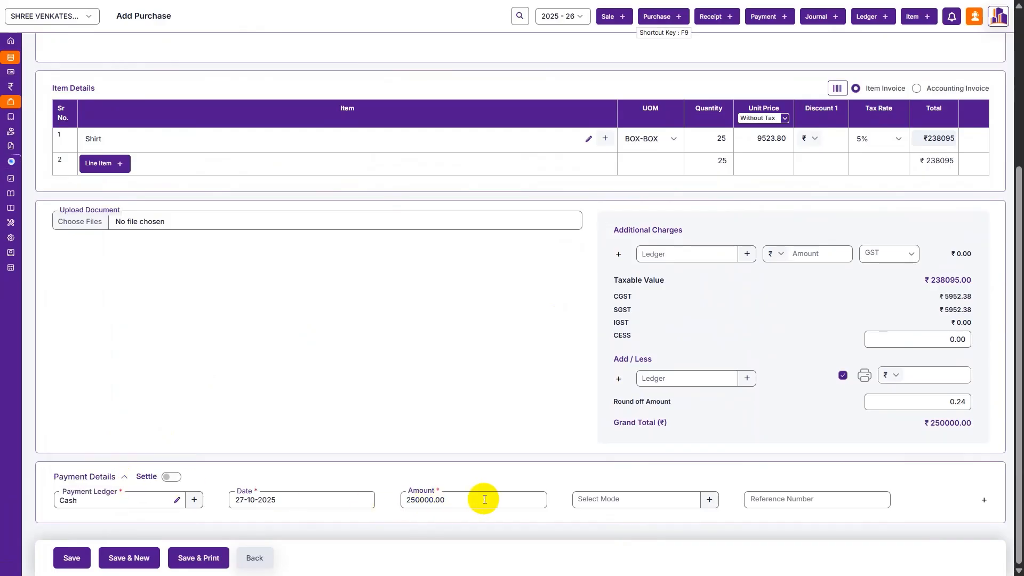
pyautogui.click(507, 461)
pyautogui.click(485, 258)
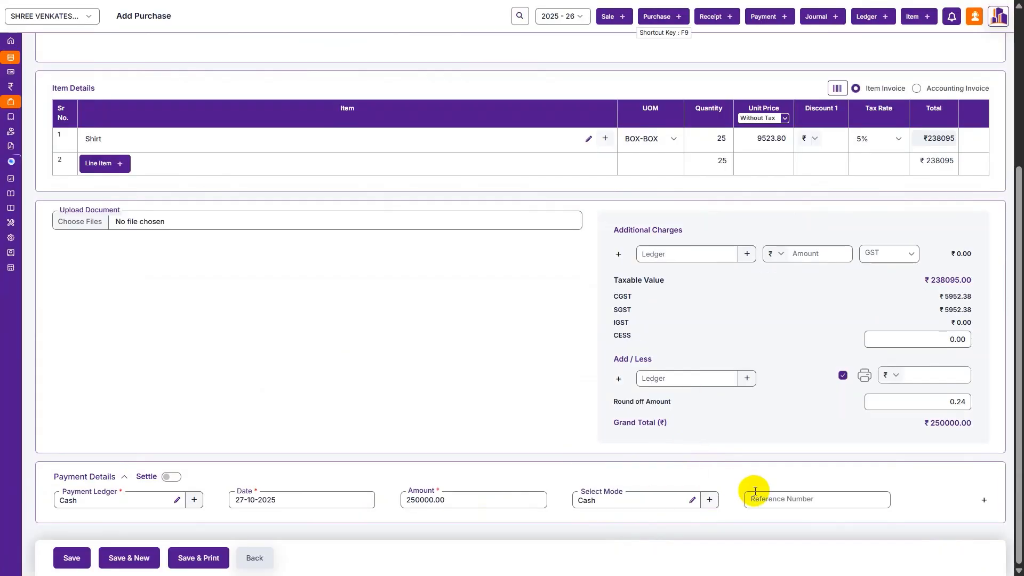
pyautogui.click(771, 498)
pyautogui.write('2501')
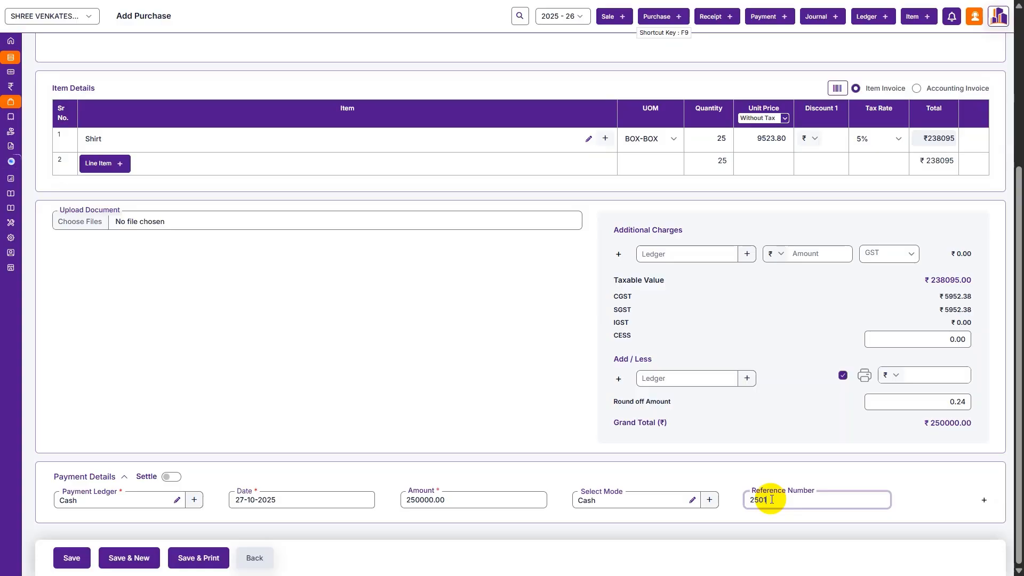
pyautogui.press('Return')
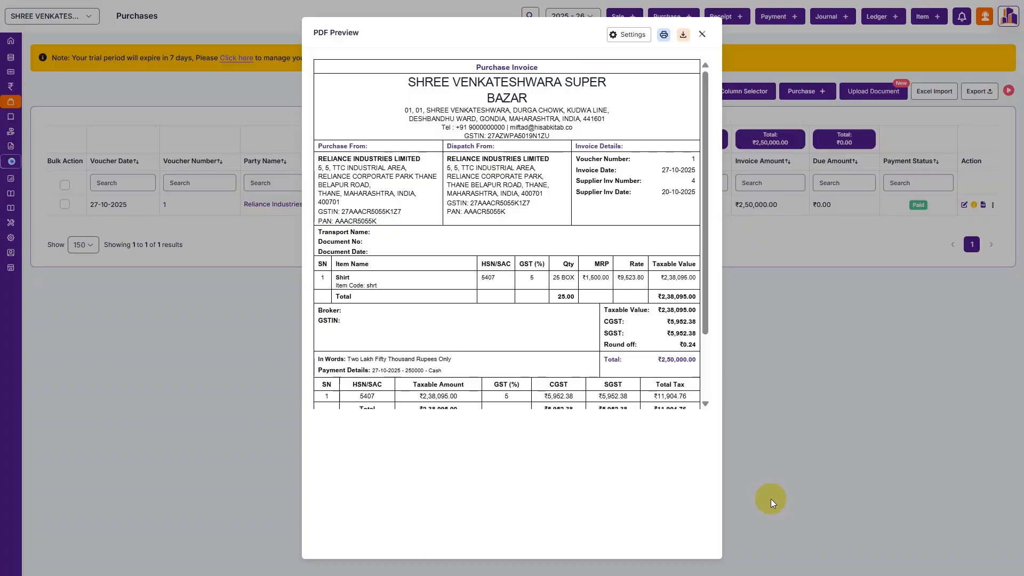
# - Scroll through the purchase invoice PDF preview, then close it to return to Purchases
pyautogui.scroll(-2, 590, 335)
pyautogui.scroll(2, 590, 335)
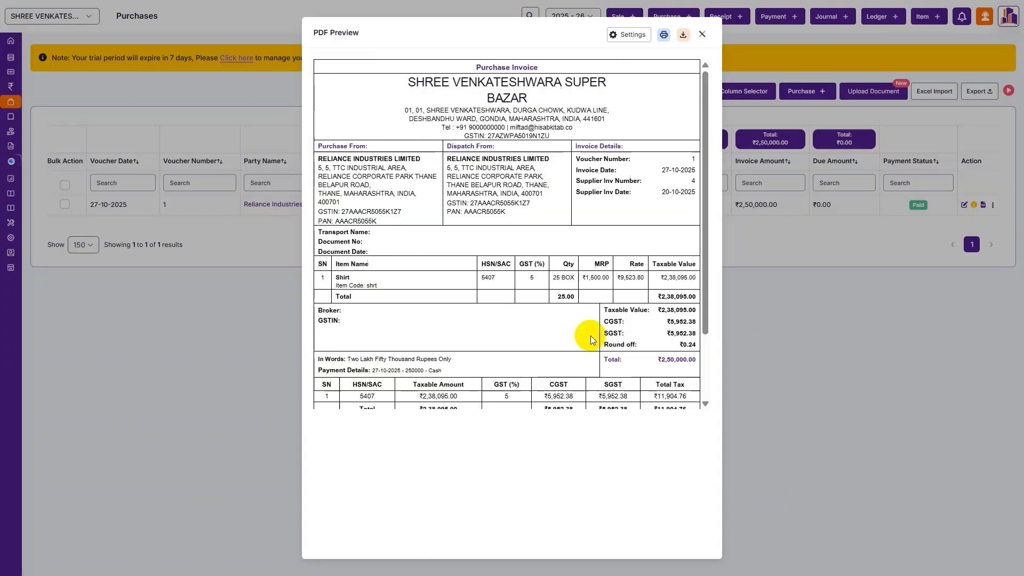
pyautogui.scroll(-2, 590, 340)
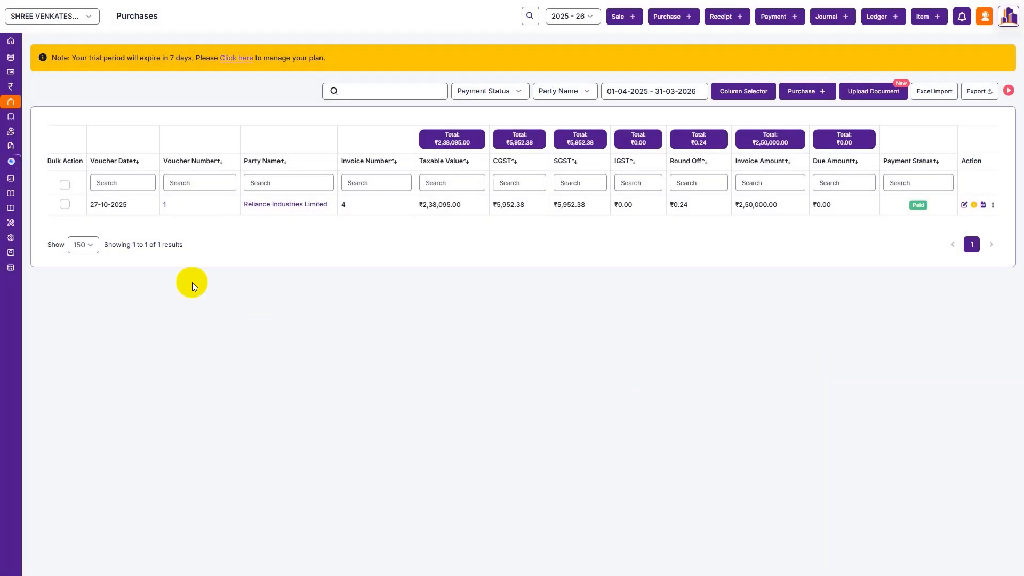
pyautogui.moveTo(11, 333)
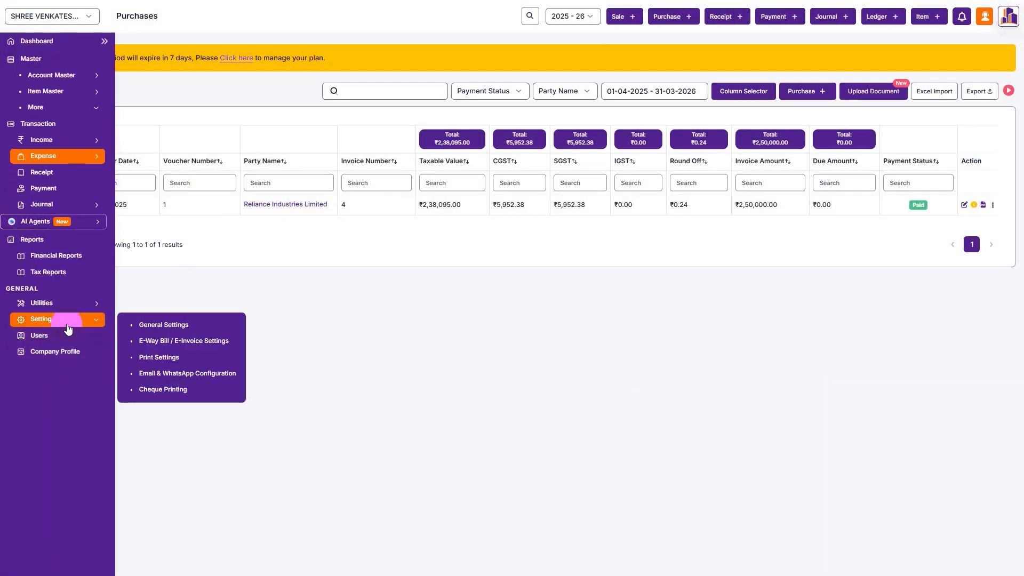
# - Go to Print Settings and review the PDF format list, keeping A4
pyautogui.click(57, 320)
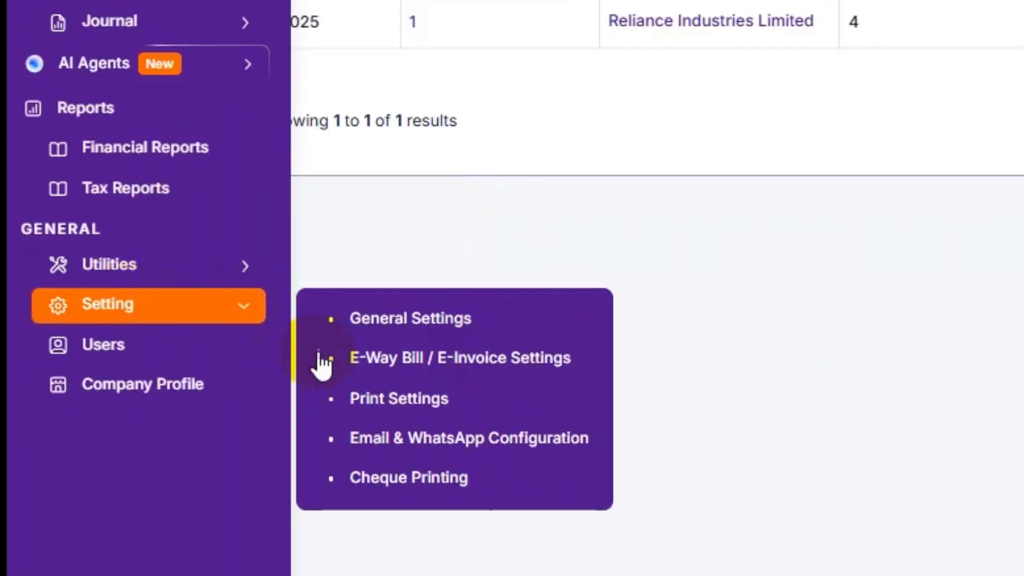
pyautogui.click(358, 407)
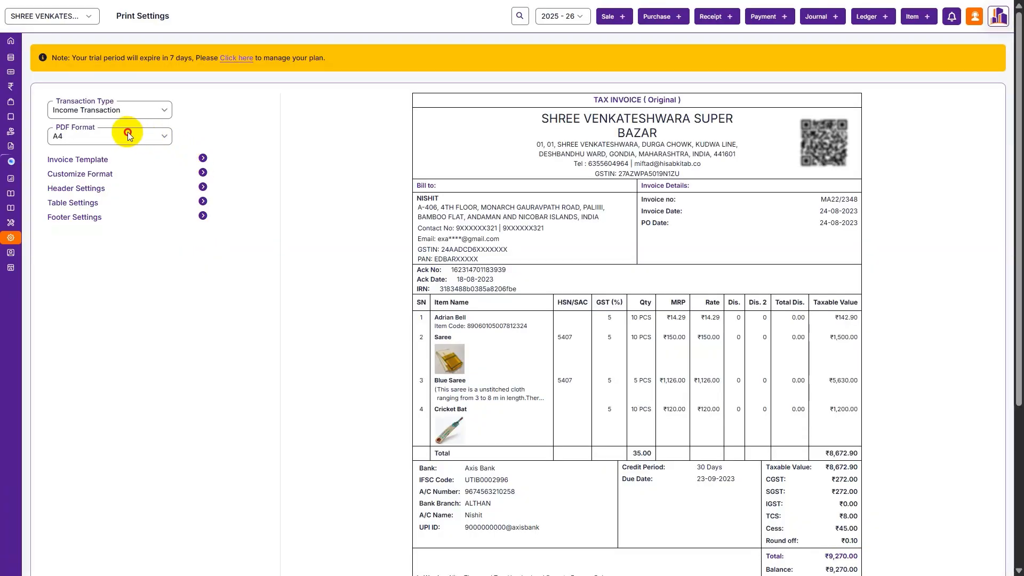
pyautogui.click(127, 136)
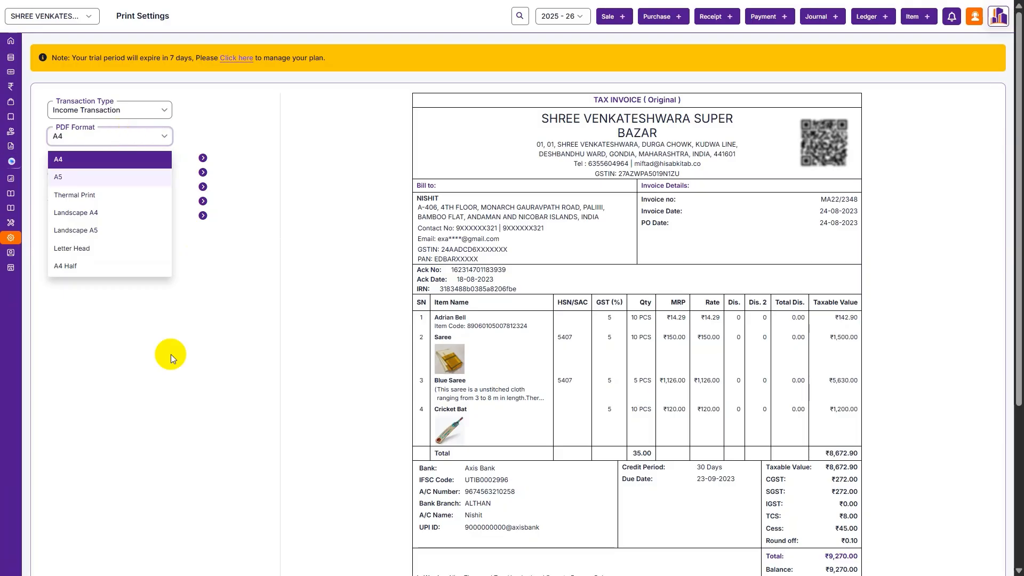
pyautogui.click(162, 396)
pyautogui.scroll(-1, 483, 128)
pyautogui.scroll(1, 484, 128)
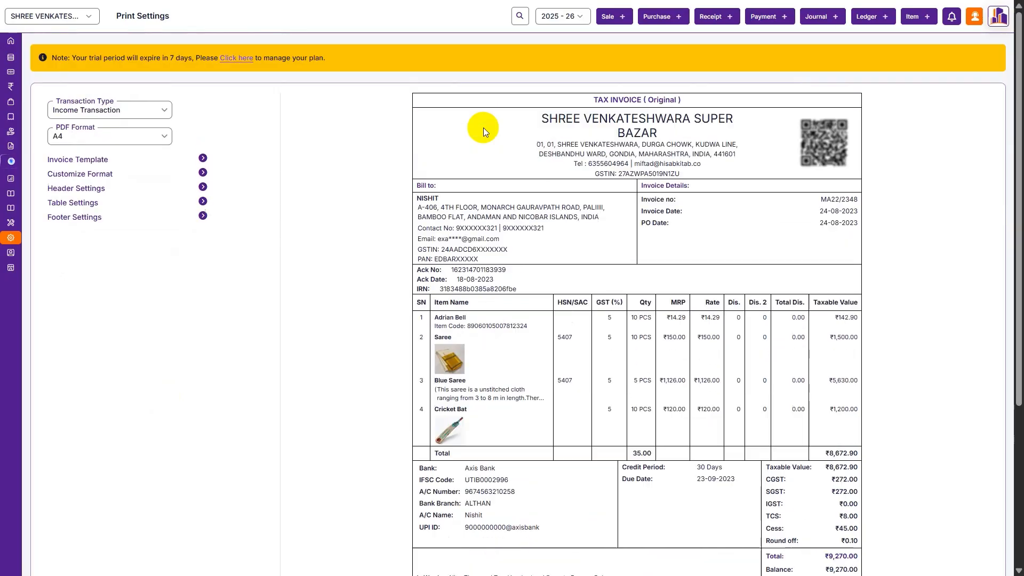
# - Browse the invoice templates and go back without changing the template
pyautogui.click(115, 156)
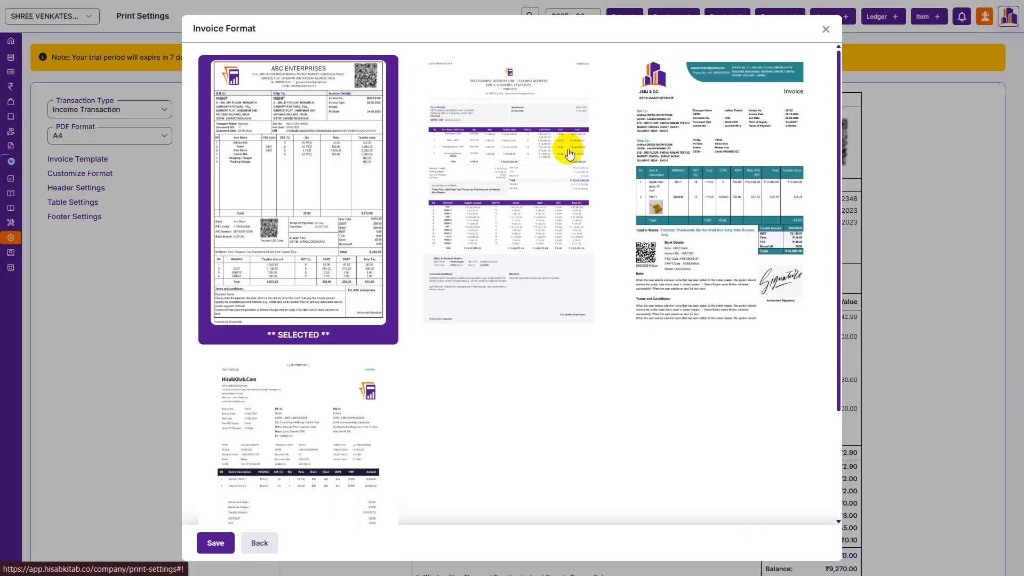
pyautogui.scroll(-3, 378, 424)
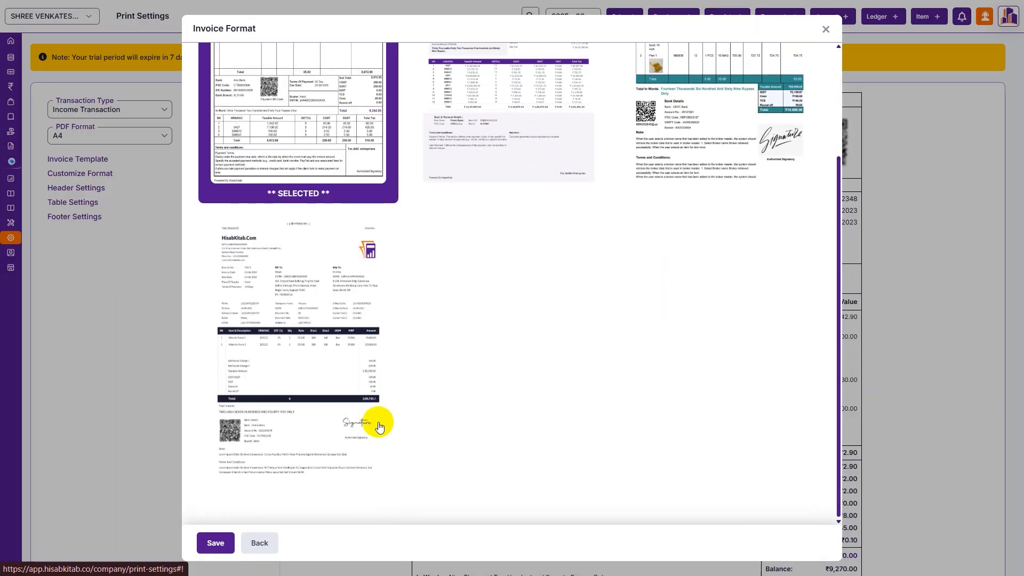
pyautogui.click(252, 544)
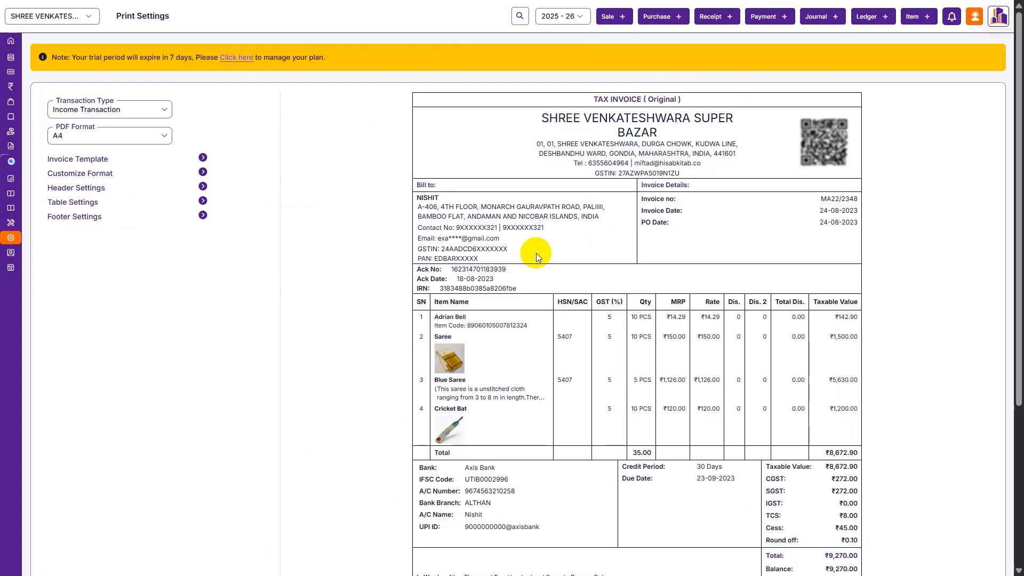
# - Open the AI Agents Expense import page, then cancel the document upload window without uploading
pyautogui.moveTo(56, 204)
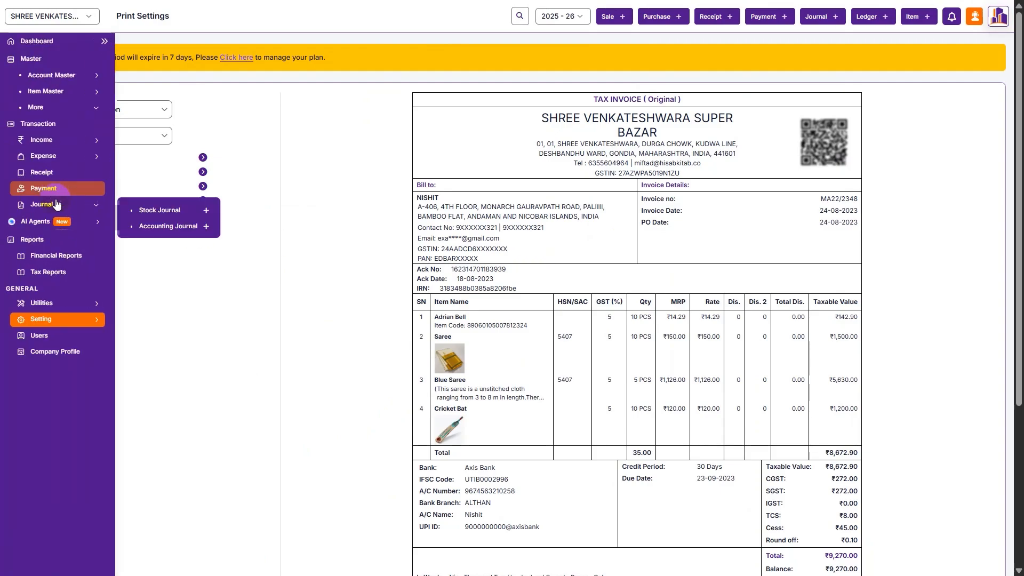
pyautogui.moveTo(80, 221)
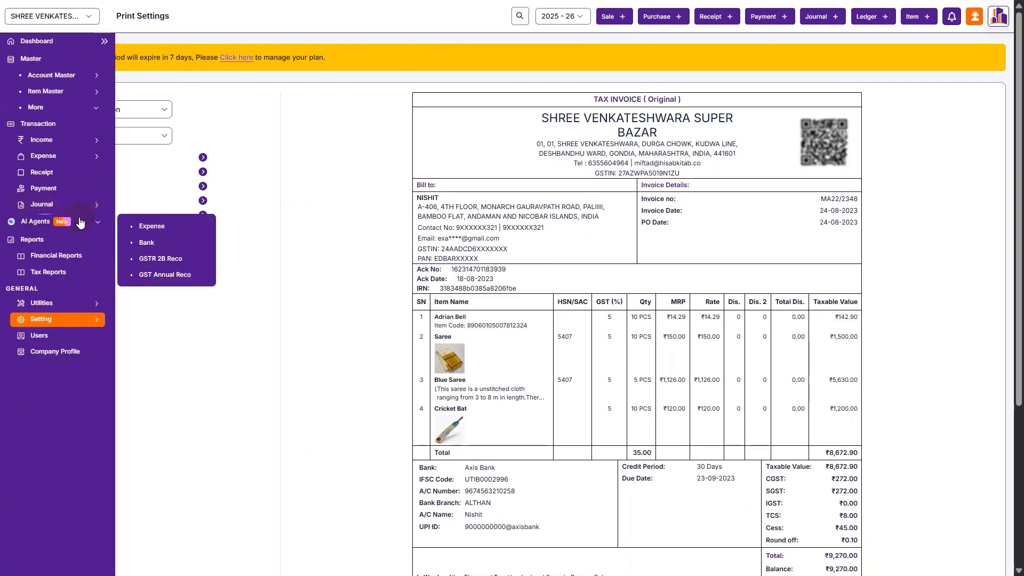
pyautogui.click(149, 225)
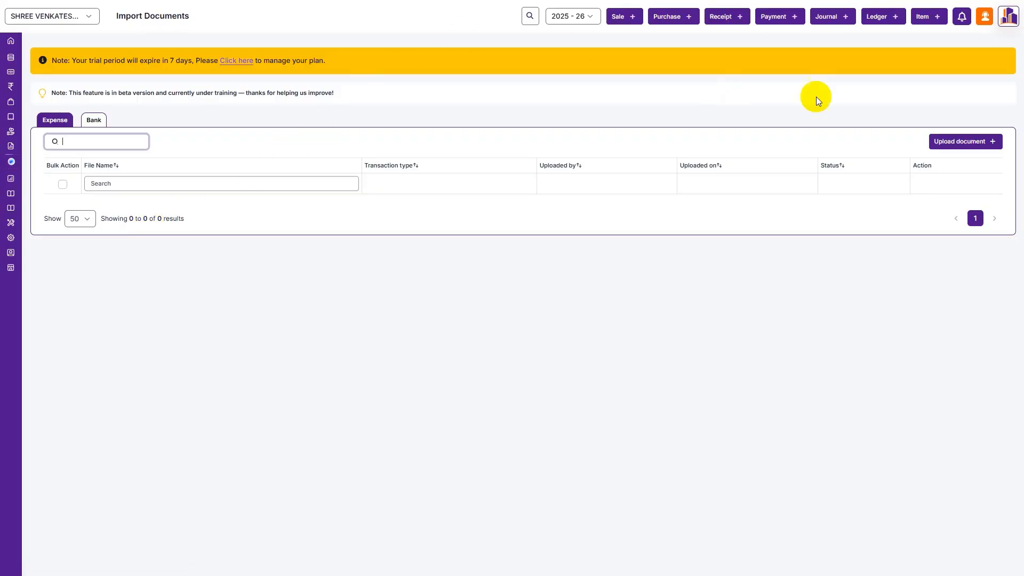
pyautogui.click(942, 141)
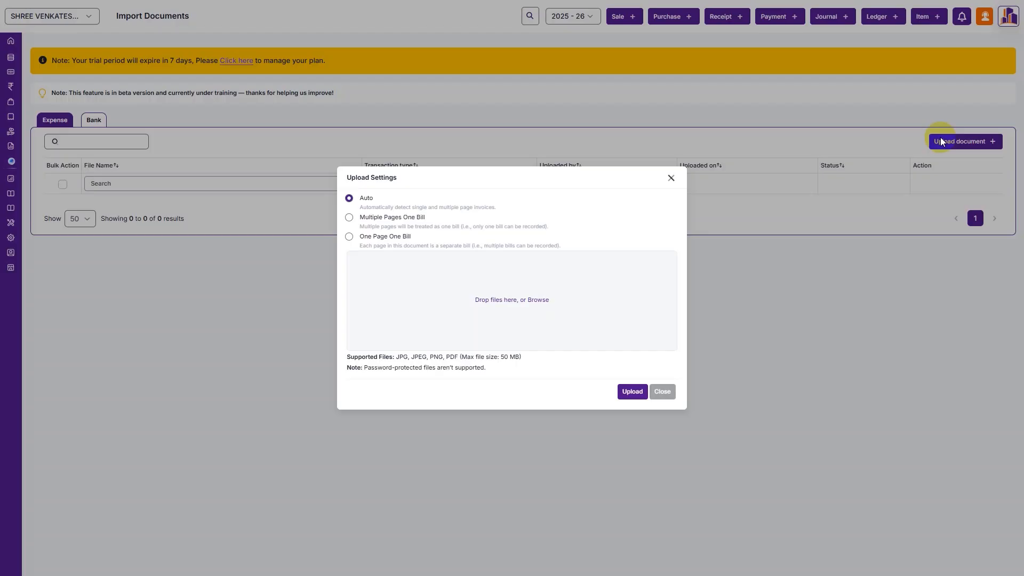
pyautogui.click(940, 138)
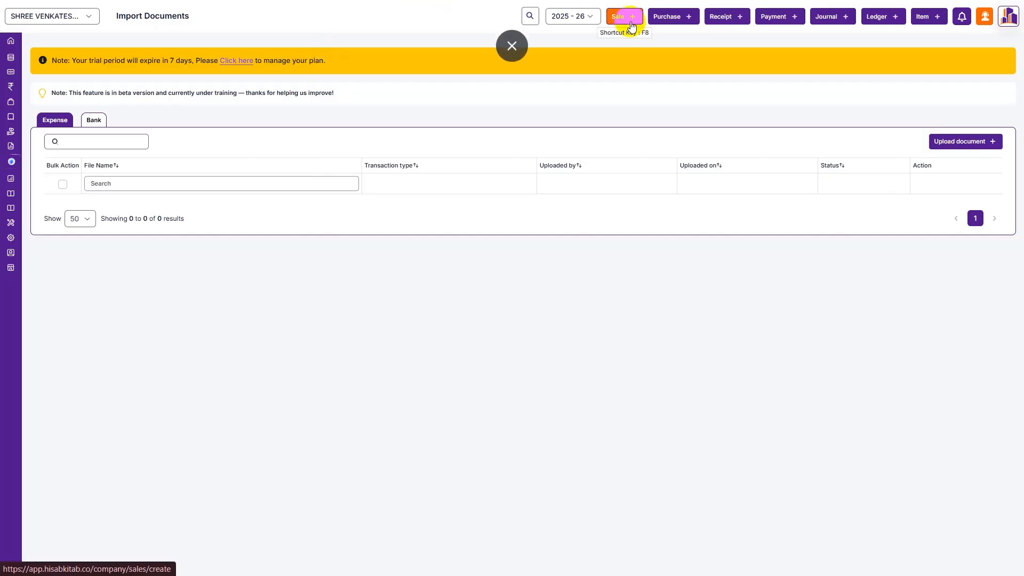
# - Create and save a sale invoice billing 25 Shirts to Reliance Industries Limited, then close the preview
pyautogui.click(628, 24)
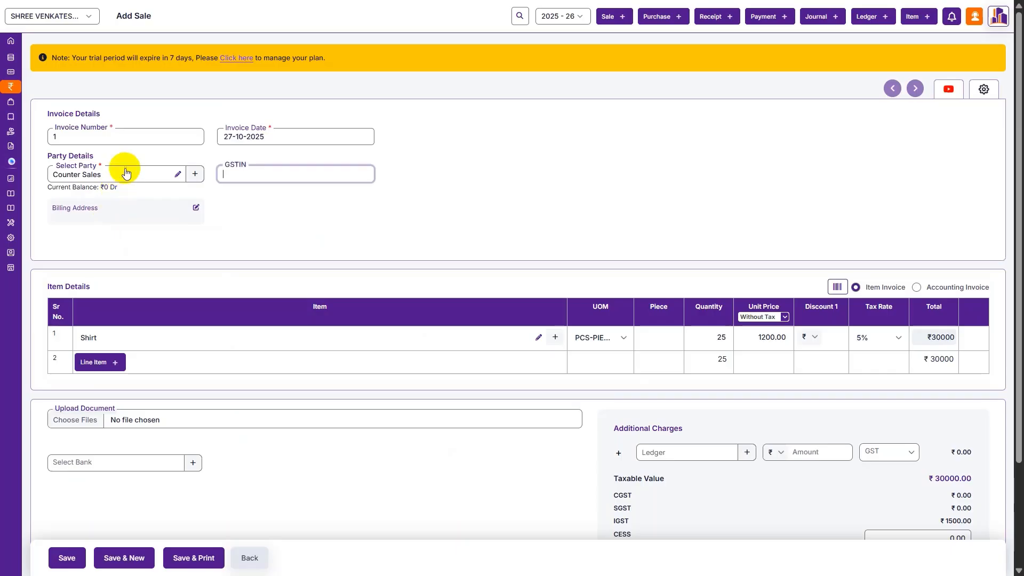
pyautogui.click(123, 172)
pyautogui.click(120, 254)
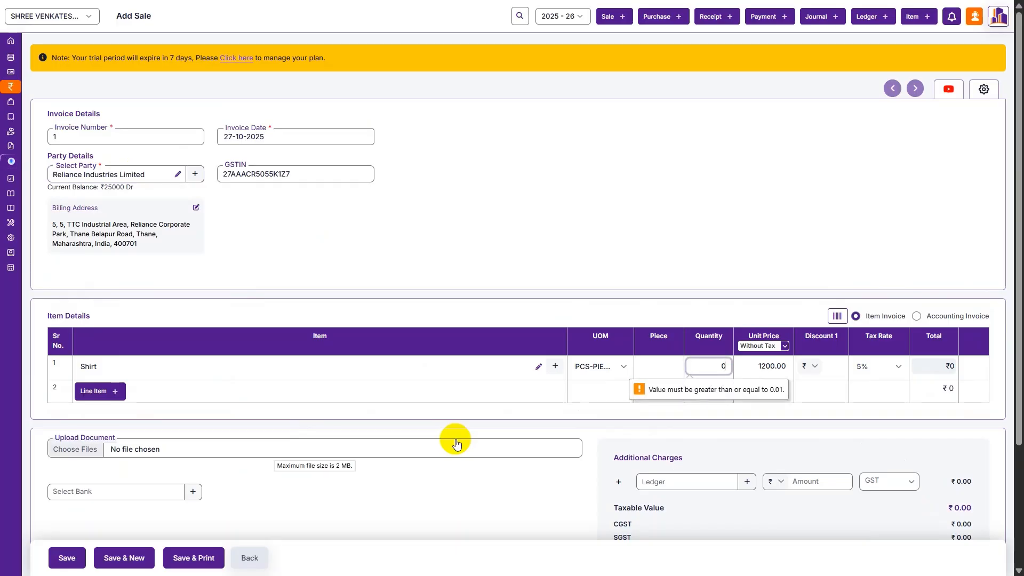
pyautogui.write('25')
pyautogui.press('BackSpace')
pyautogui.press('BackSpace')
pyautogui.press('BackSpace')
pyautogui.write('25')
pyautogui.hotkey('ctrl', 's')
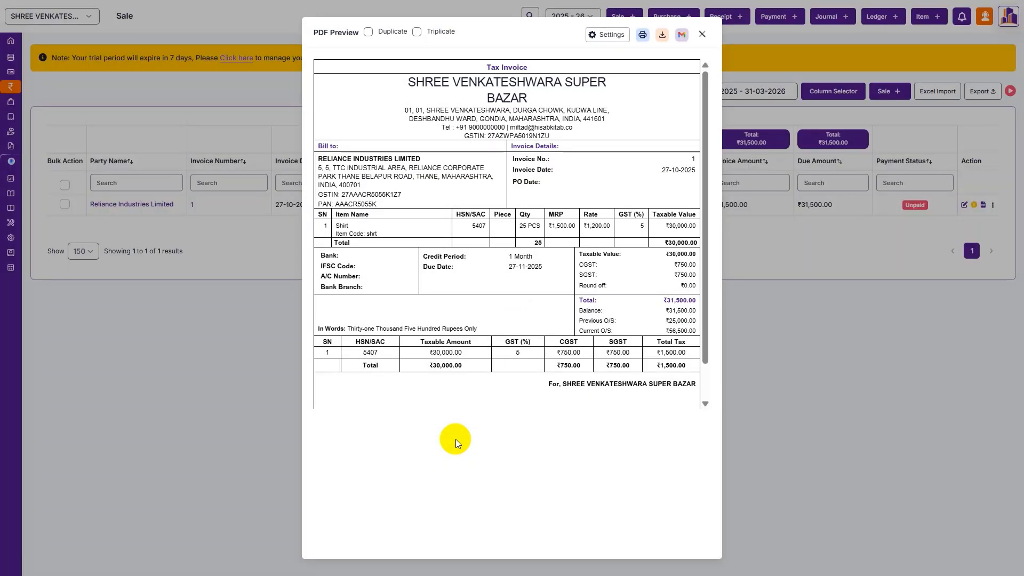
pyautogui.press('Escape')
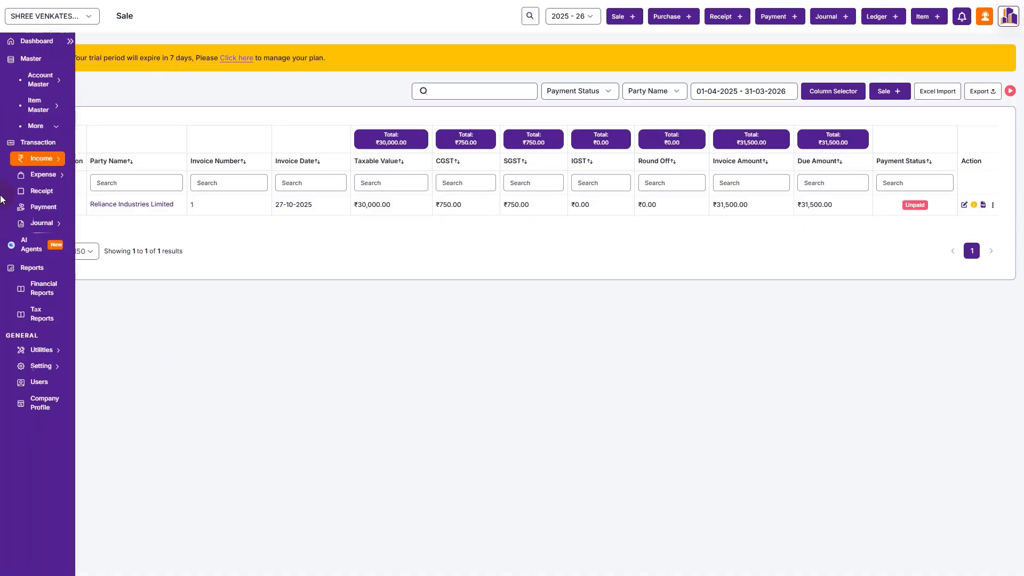
# - Switch on Payment QR Code in the Print Settings footer options and save
pyautogui.click(29, 320)
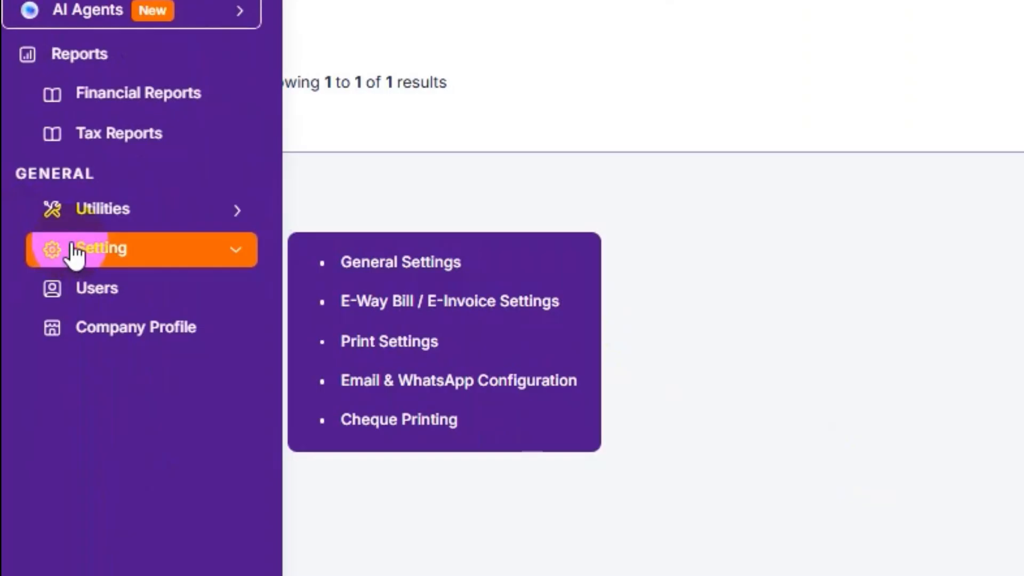
pyautogui.click(161, 357)
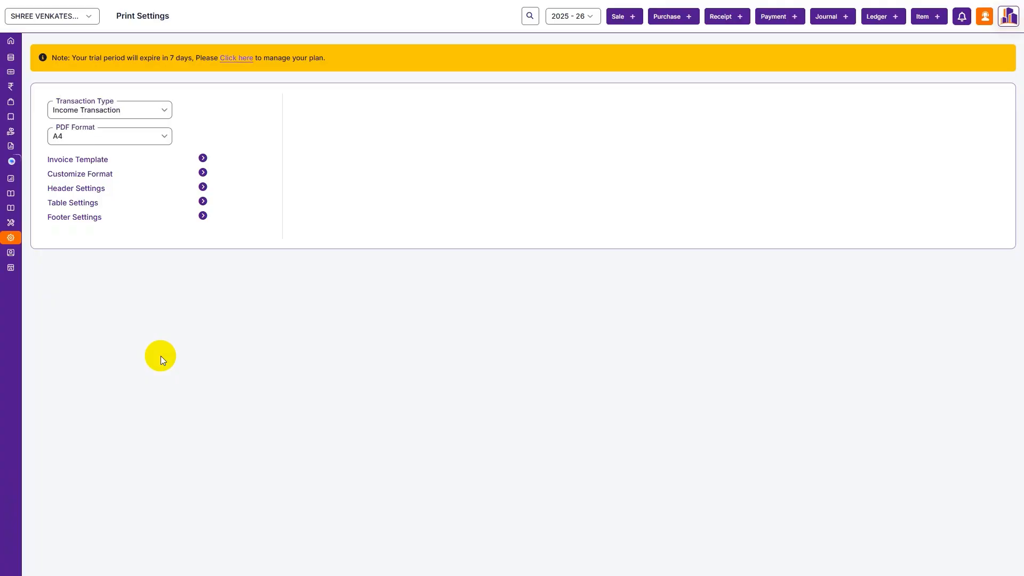
pyautogui.click(161, 219)
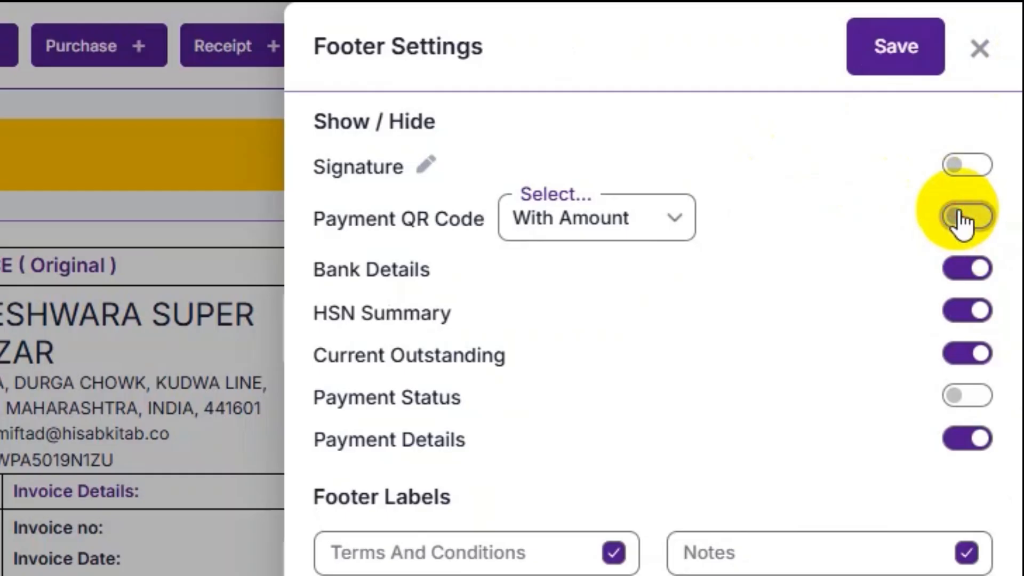
pyautogui.click(1002, 82)
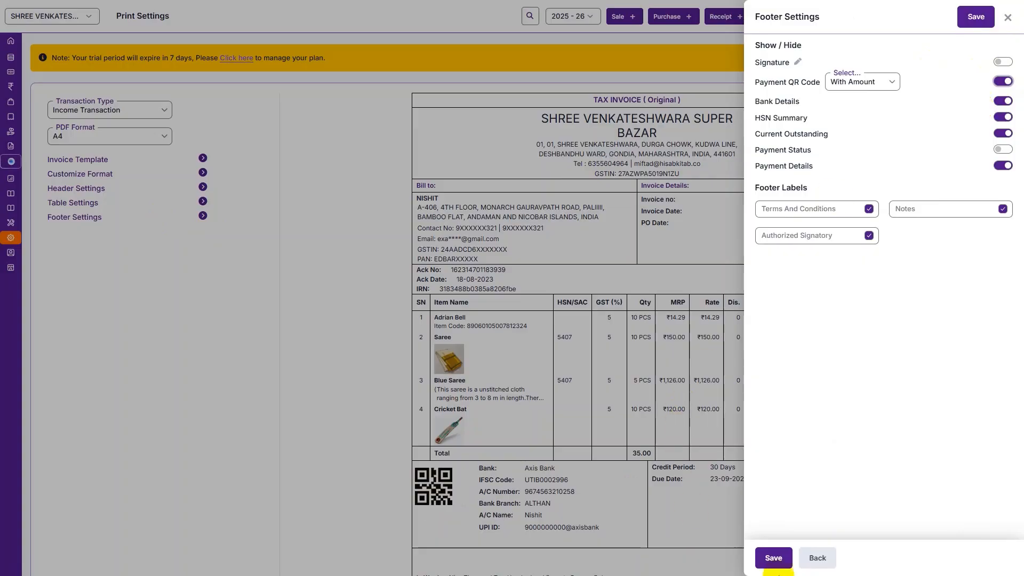
pyautogui.click(774, 556)
pyautogui.scroll(-3, 782, 559)
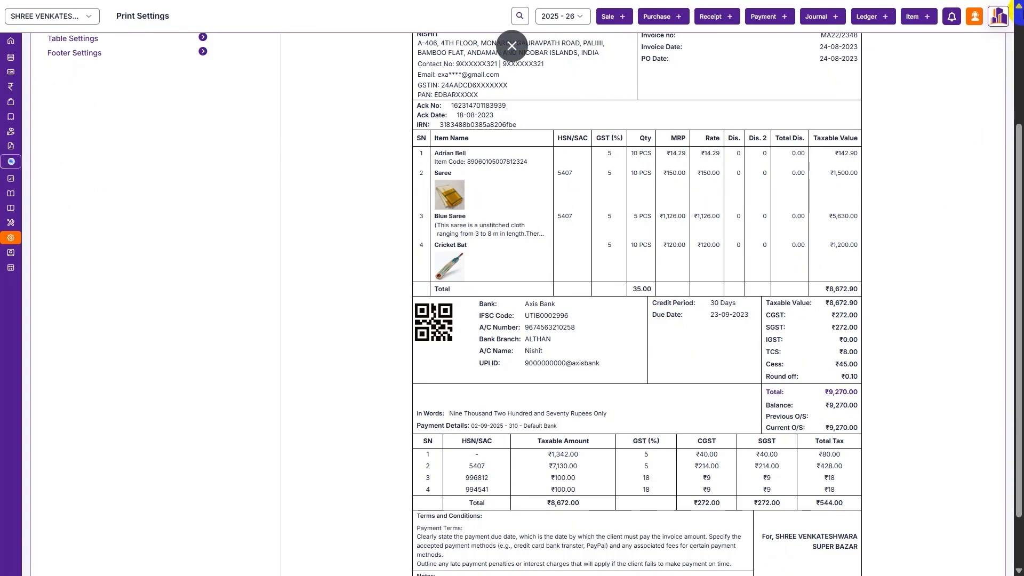
# - Start a receipt from Reliance Industries Limited for 25000 with invoice settlement enabled
pyautogui.click(720, 16)
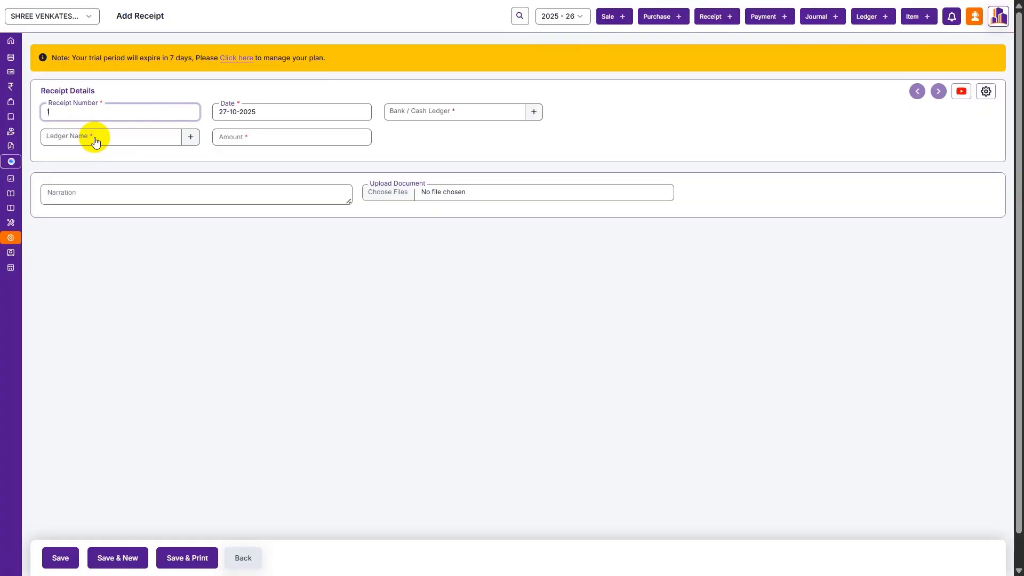
pyautogui.click(95, 140)
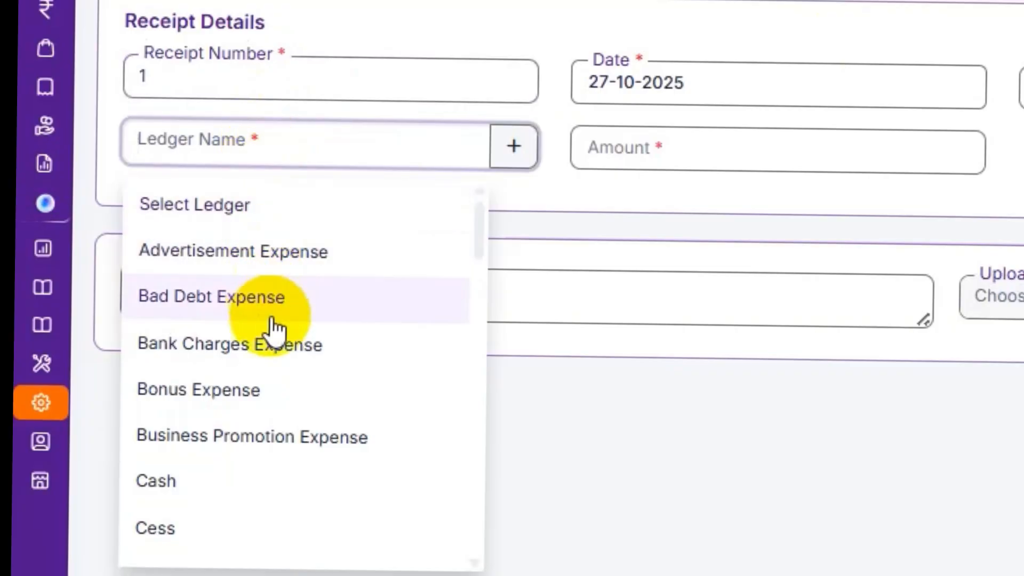
pyautogui.write('rel')
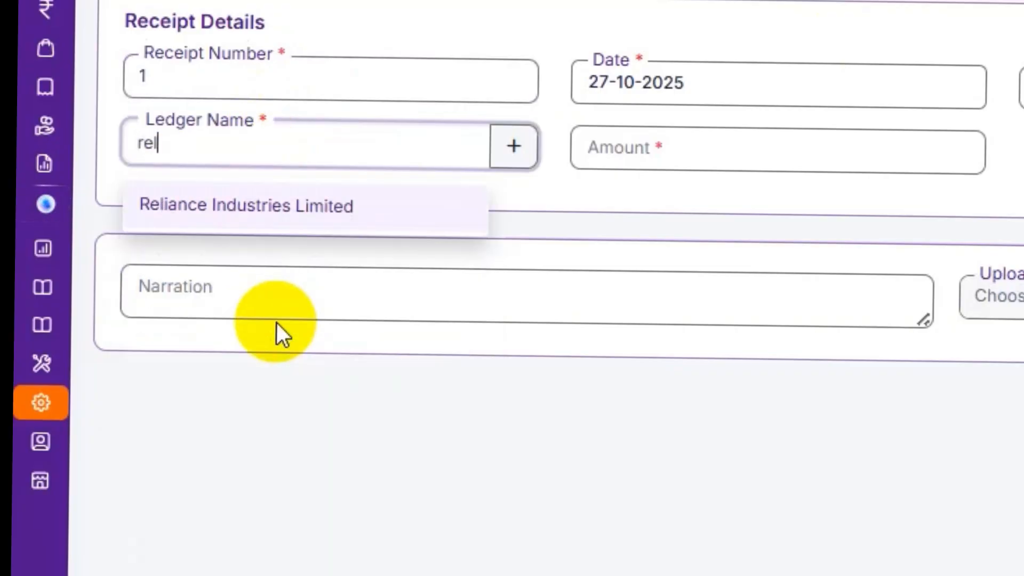
pyautogui.press('Tab')
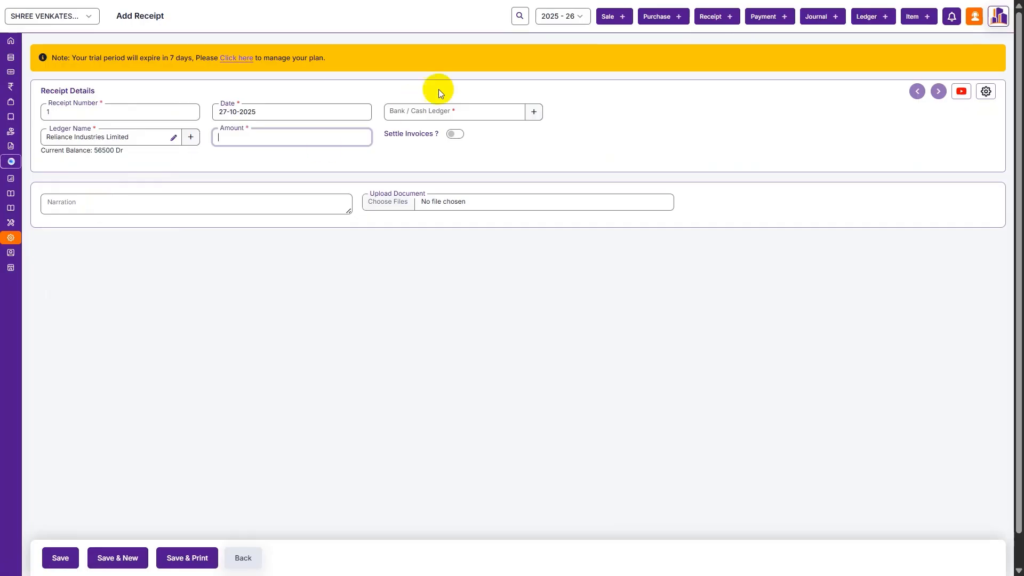
pyautogui.click(454, 134)
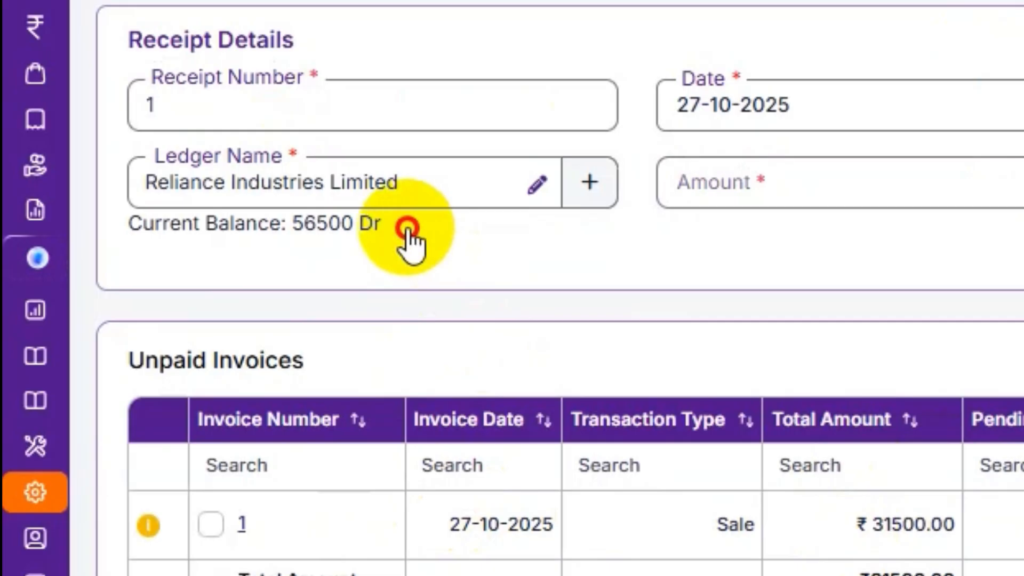
pyautogui.moveTo(133, 153); pyautogui.dragTo(97, 151)
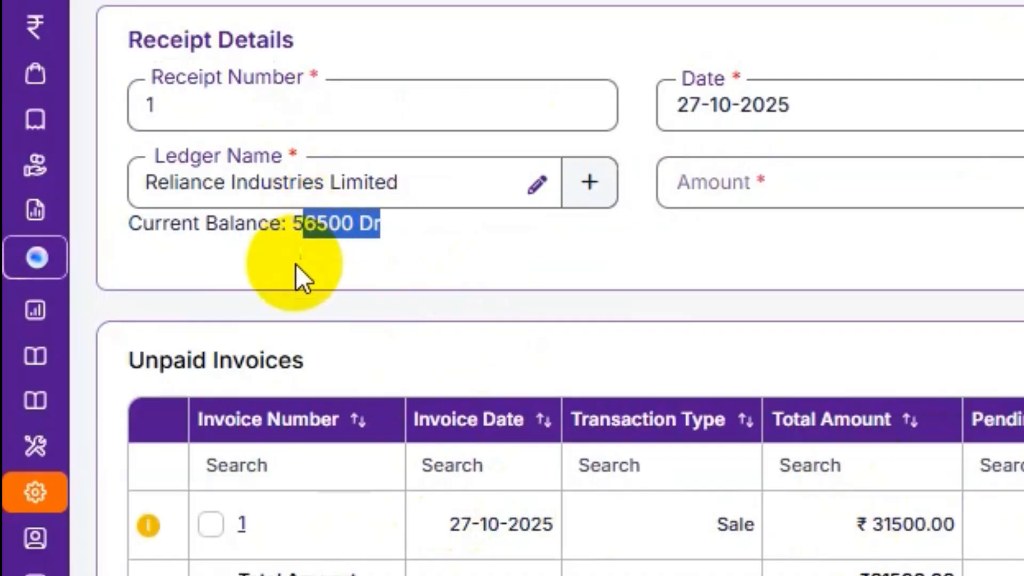
pyautogui.click(94, 165)
pyautogui.click(248, 137)
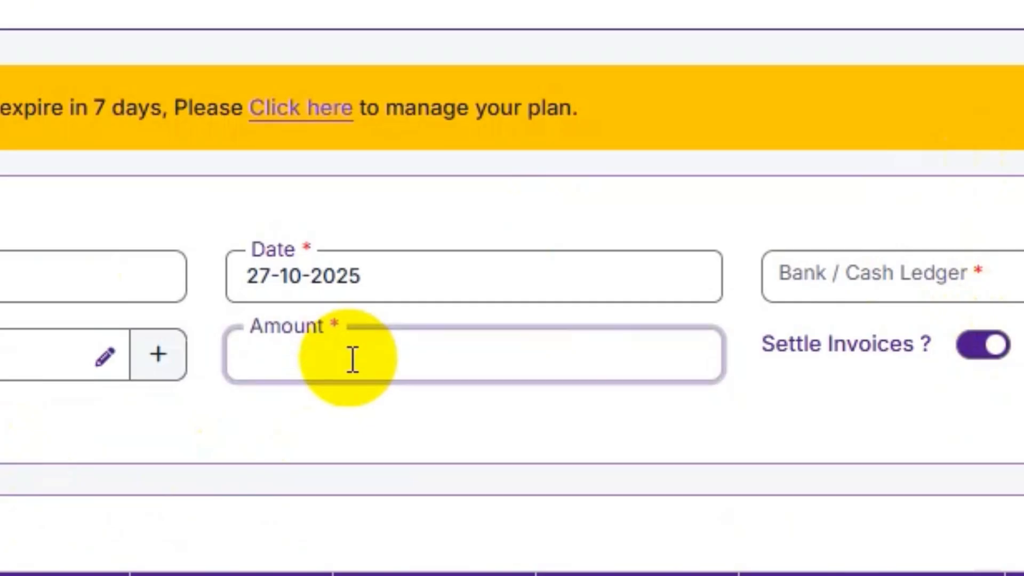
pyautogui.write('000')
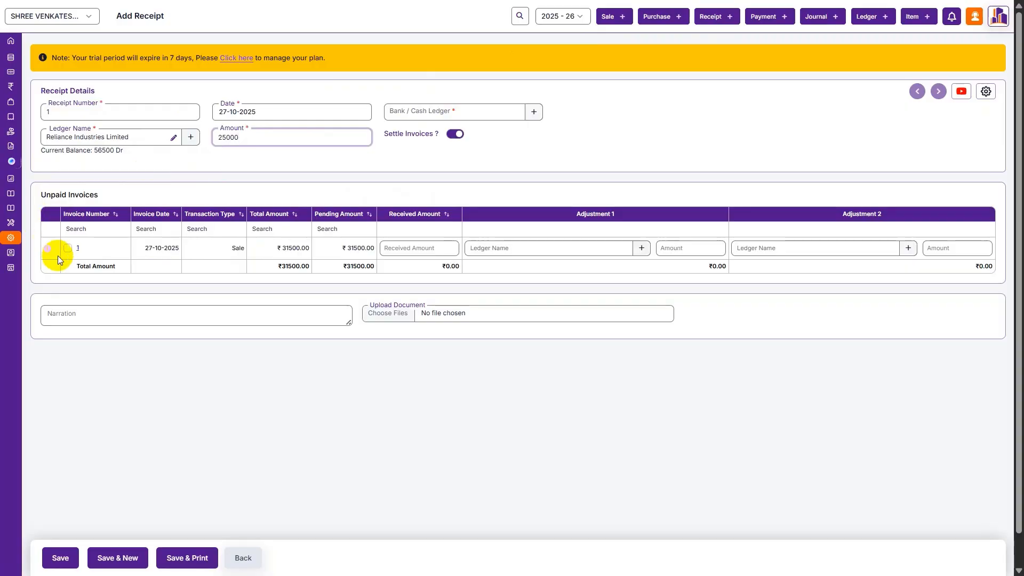
# - Apply it to sale invoice 1, receive into Cash, add narration 'Being cash received.' and save
pyautogui.click(68, 248)
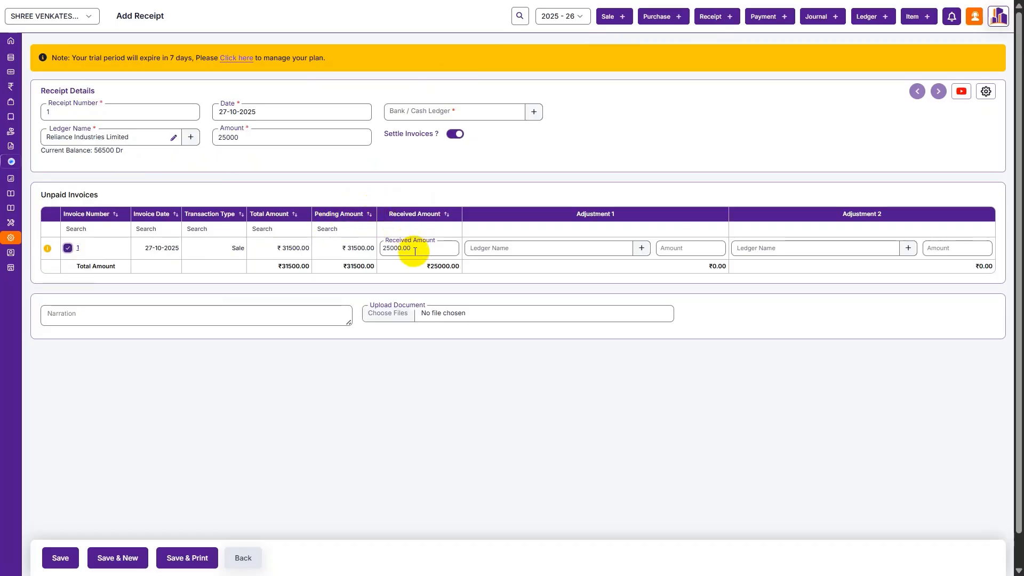
pyautogui.click(465, 113)
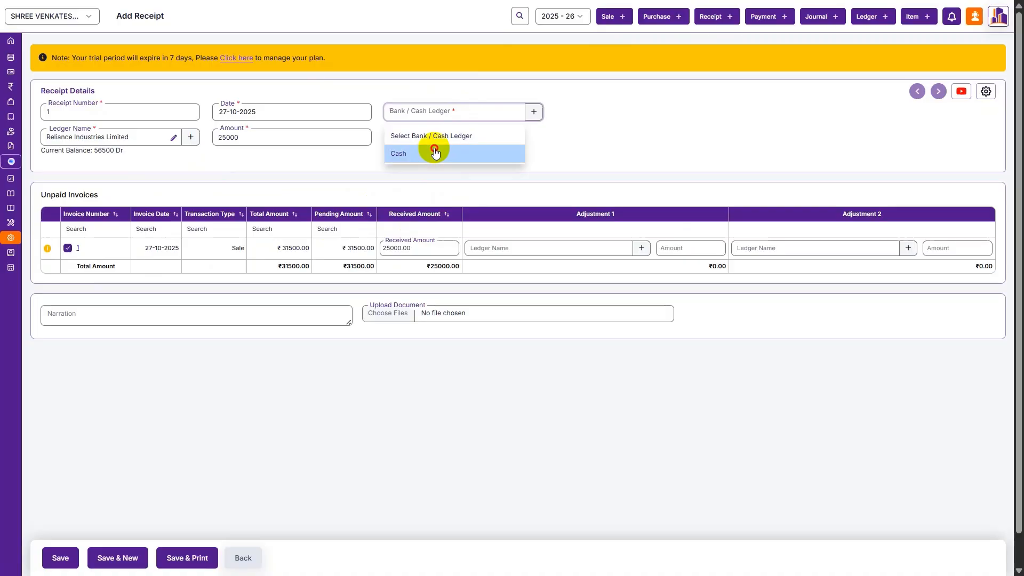
pyautogui.click(346, 299)
pyautogui.click(191, 327)
pyautogui.write('Being cash received.')
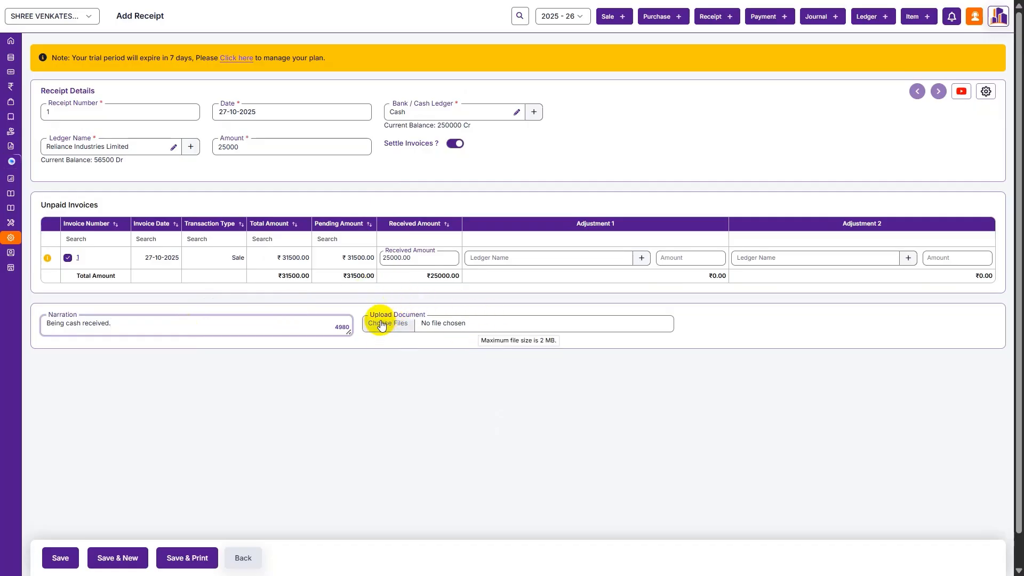
pyautogui.hotkey('ctrl', 's')
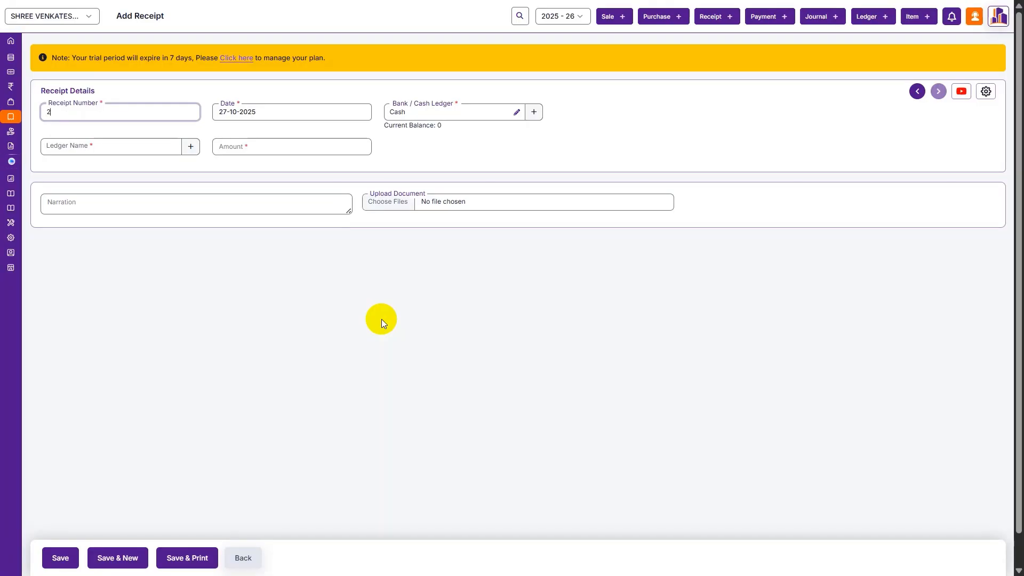
# - Visit the AI Agents Bank statement import page, then open Reports > Financial Reports
pyautogui.click(39, 224)
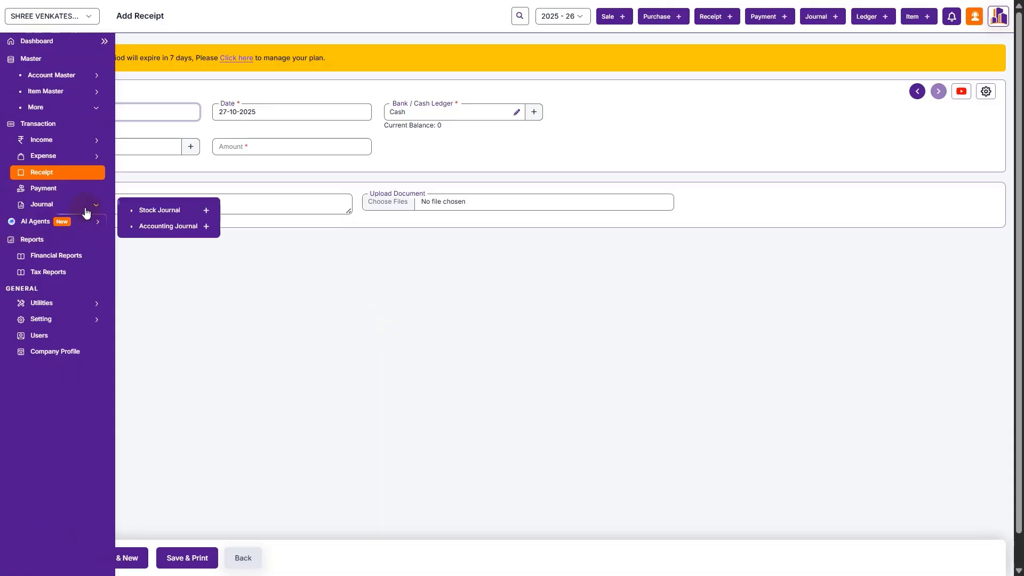
pyautogui.moveTo(388, 309)
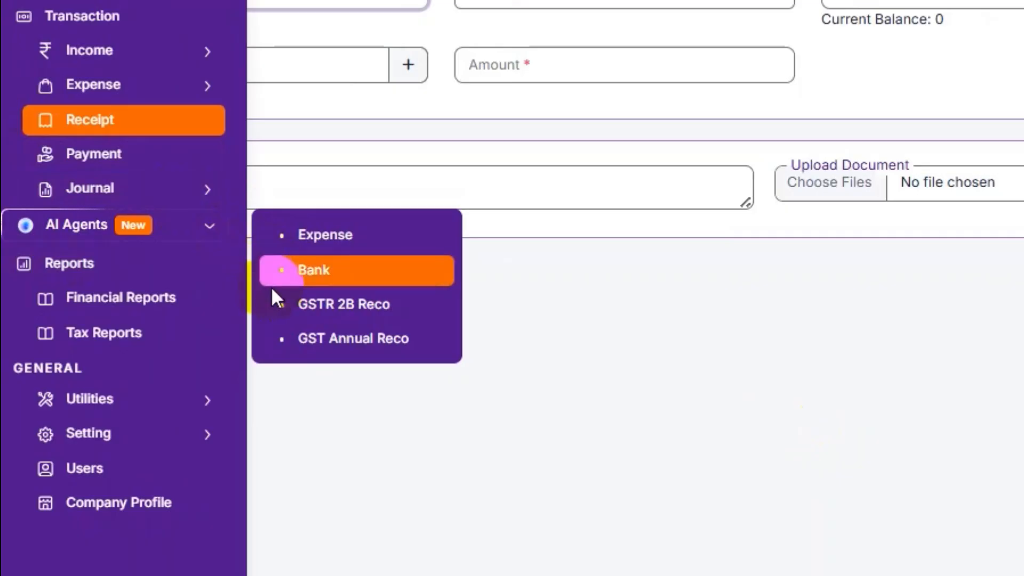
pyautogui.click(128, 243)
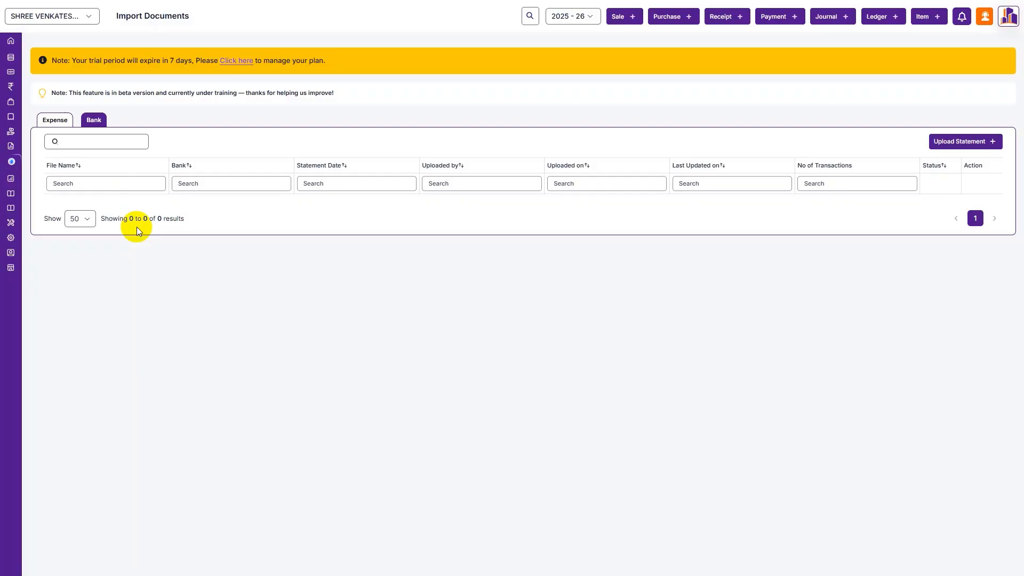
pyautogui.moveTo(9, 41)
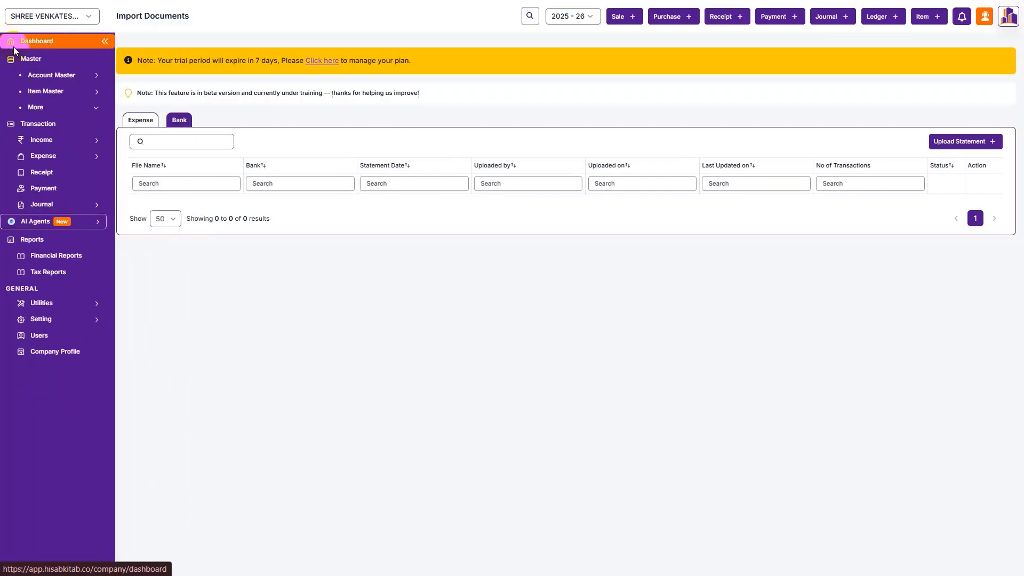
pyautogui.click(46, 256)
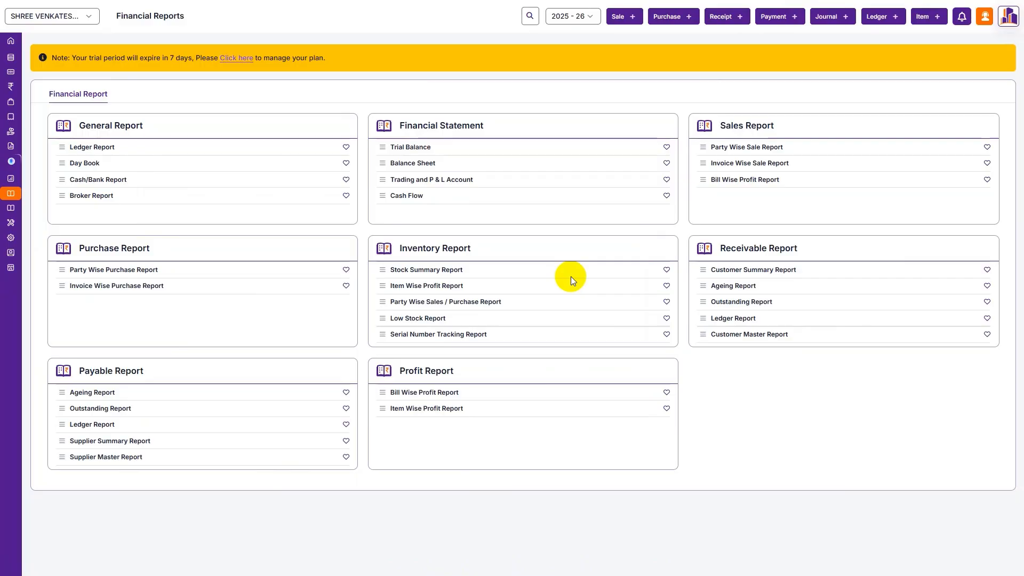
# - Open Tax Reports, dismiss the GSTR 2B popup, and scroll through the GST report list
pyautogui.moveTo(12, 63)
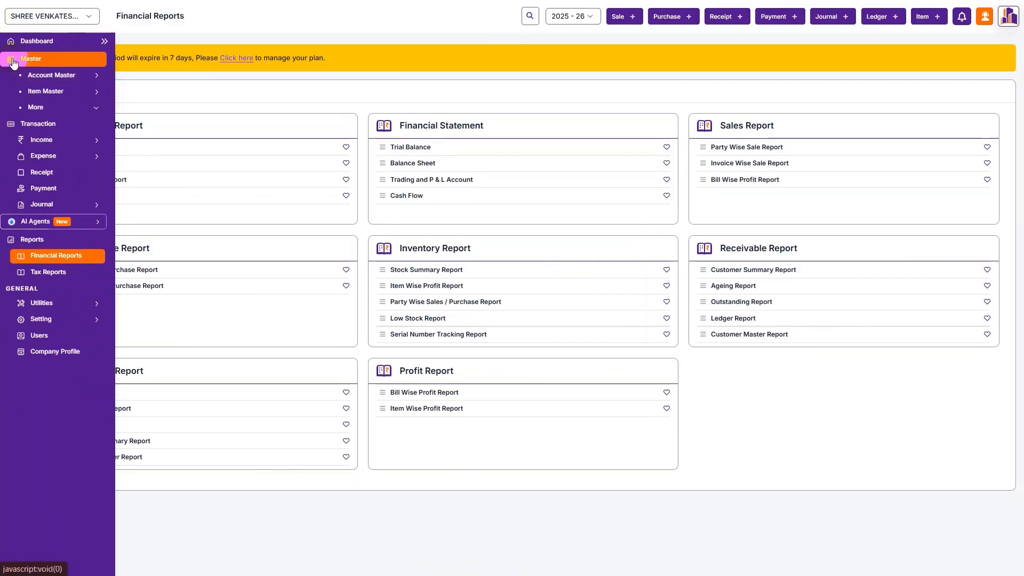
pyautogui.click(27, 50)
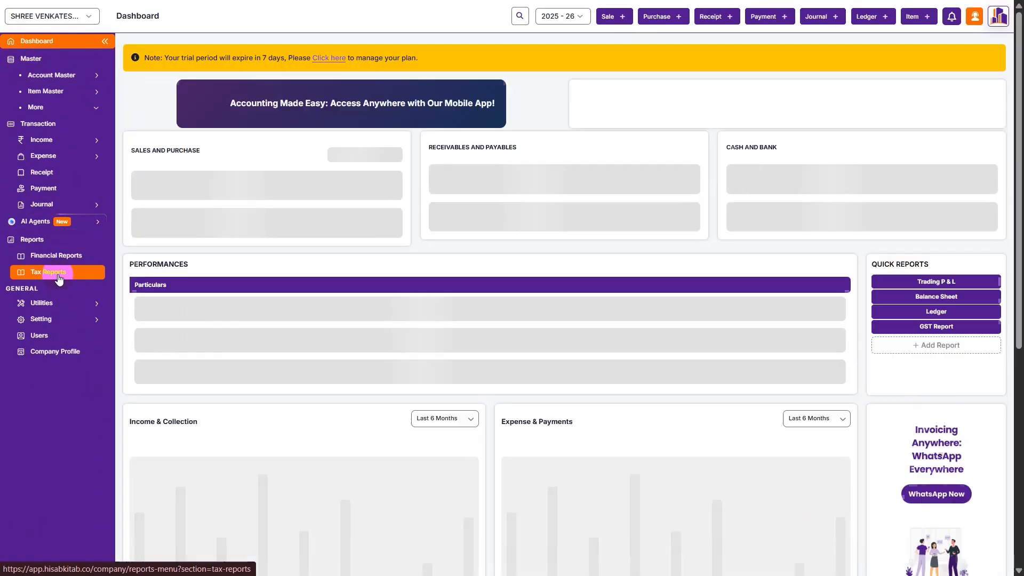
pyautogui.click(59, 277)
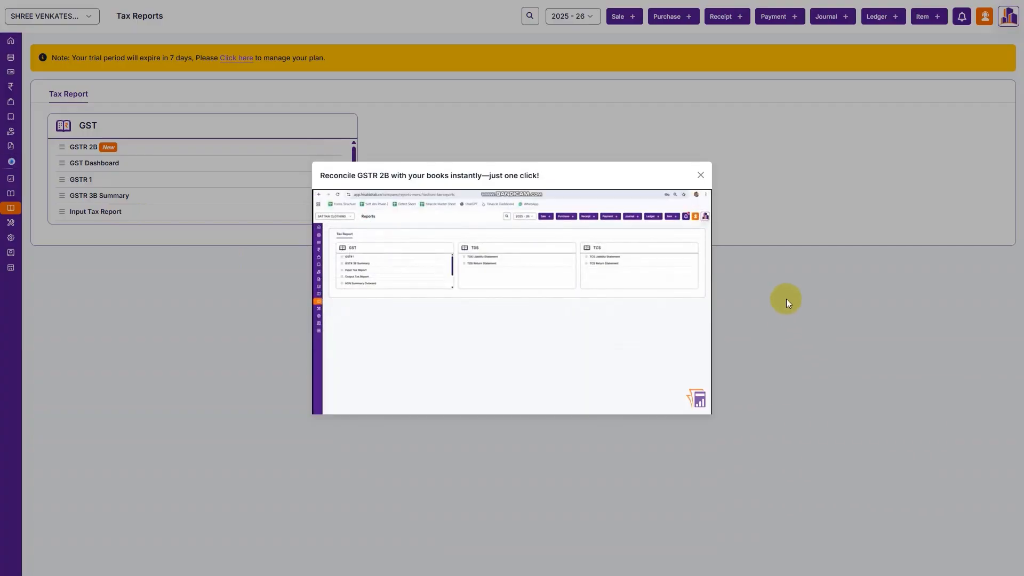
pyautogui.click(702, 173)
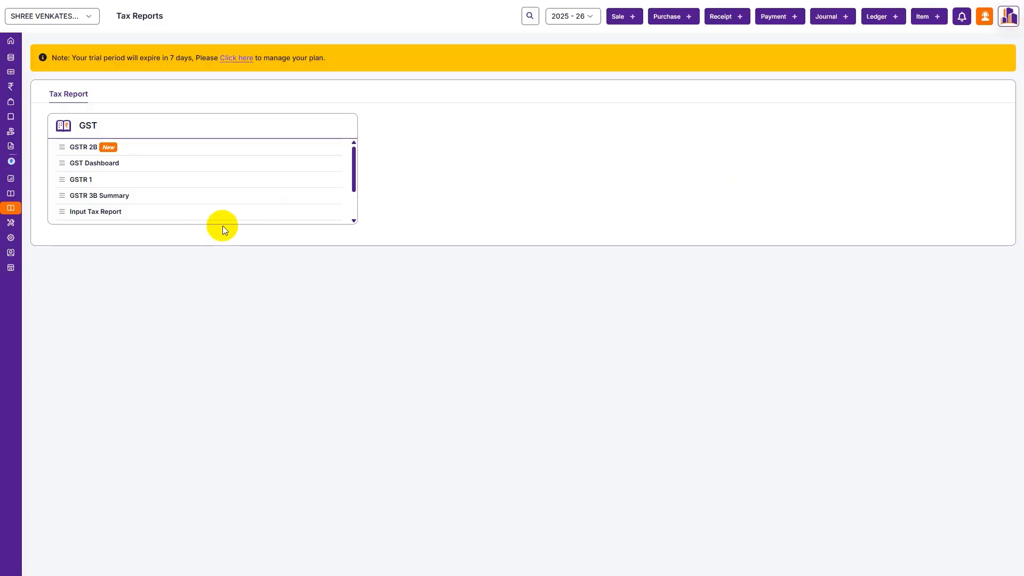
pyautogui.scroll(-2, 222, 192)
pyautogui.scroll(2, 478, 254)
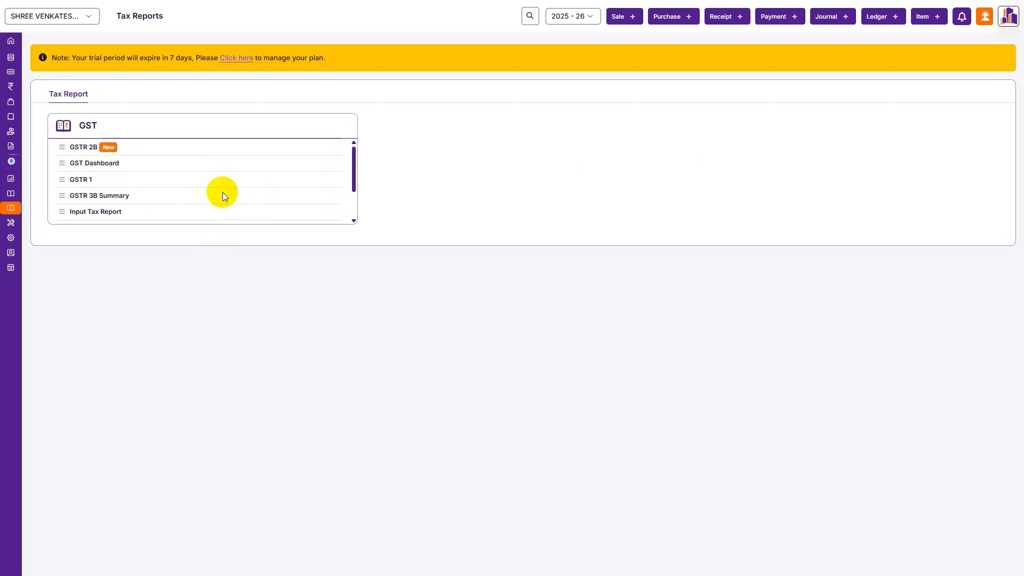
pyautogui.moveTo(2, 48)
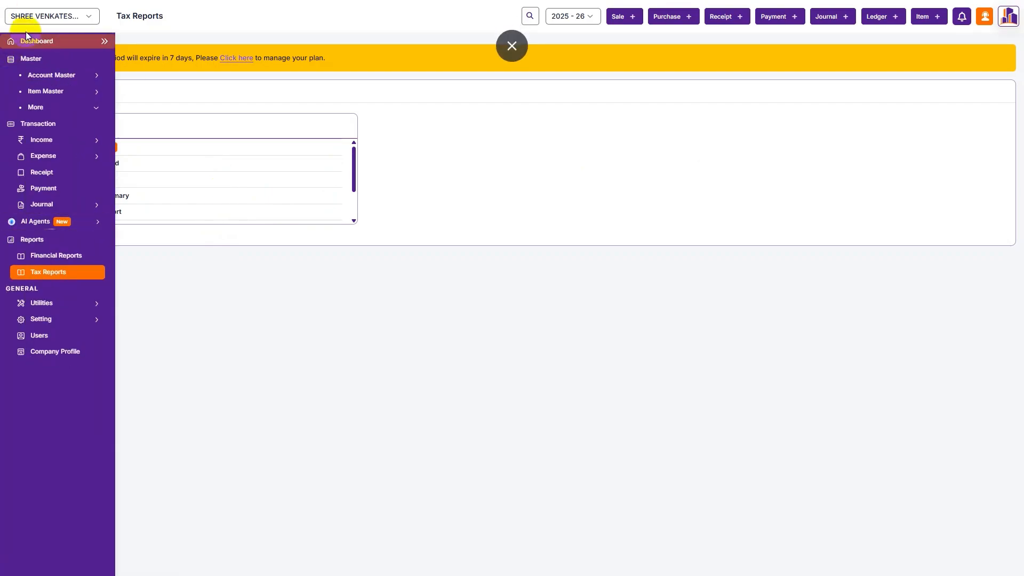
# - Return to the dashboard to check updated totals, then show the Contact us support details
pyautogui.click(25, 41)
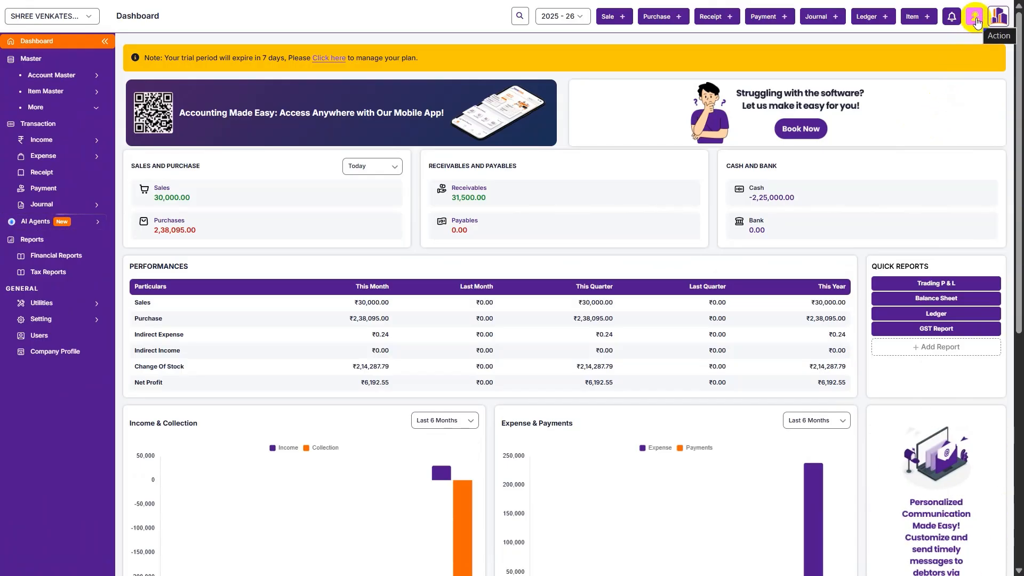
pyautogui.click(975, 21)
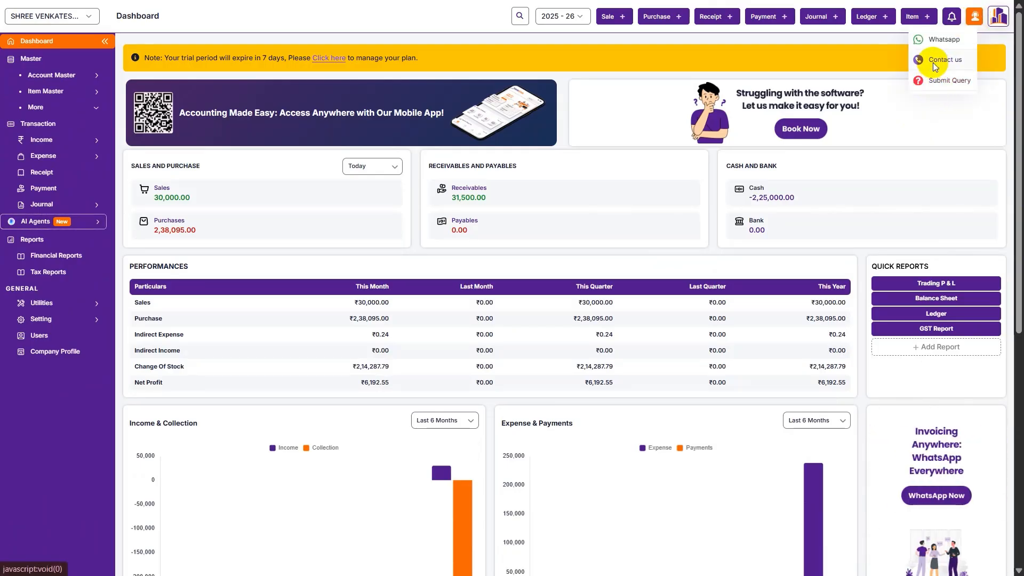
pyautogui.click(934, 63)
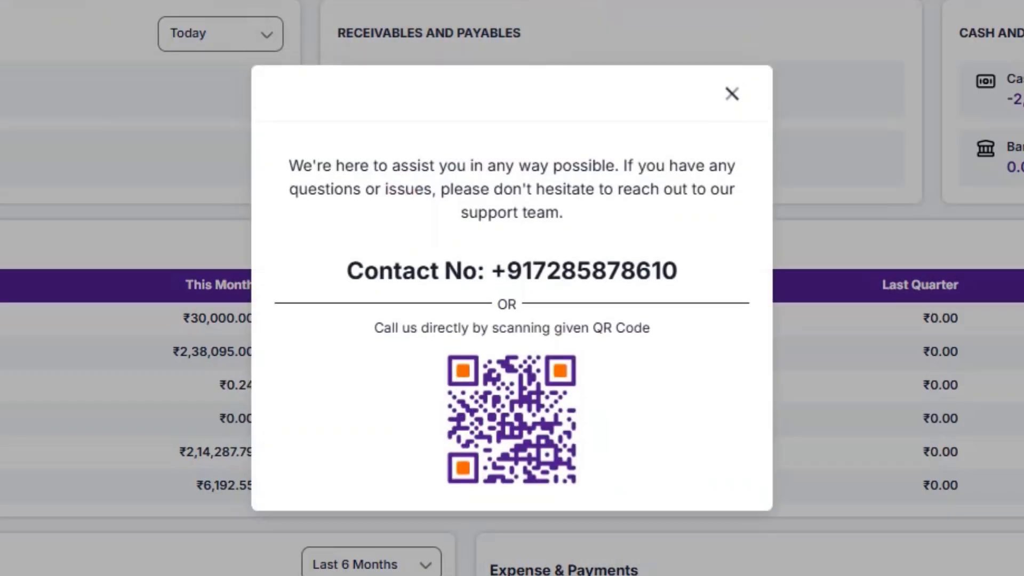